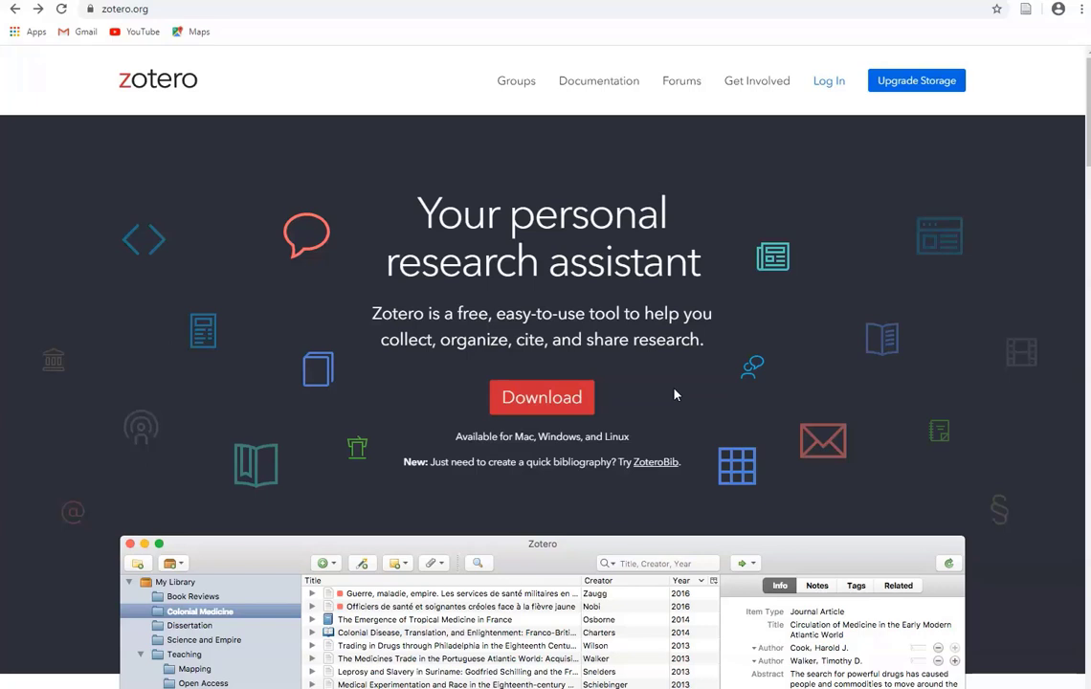
Start a ZoteroBib bibliography and add Davis's 2009 'Tools for teaching' (2nd ed) found by title.
click(648, 469)
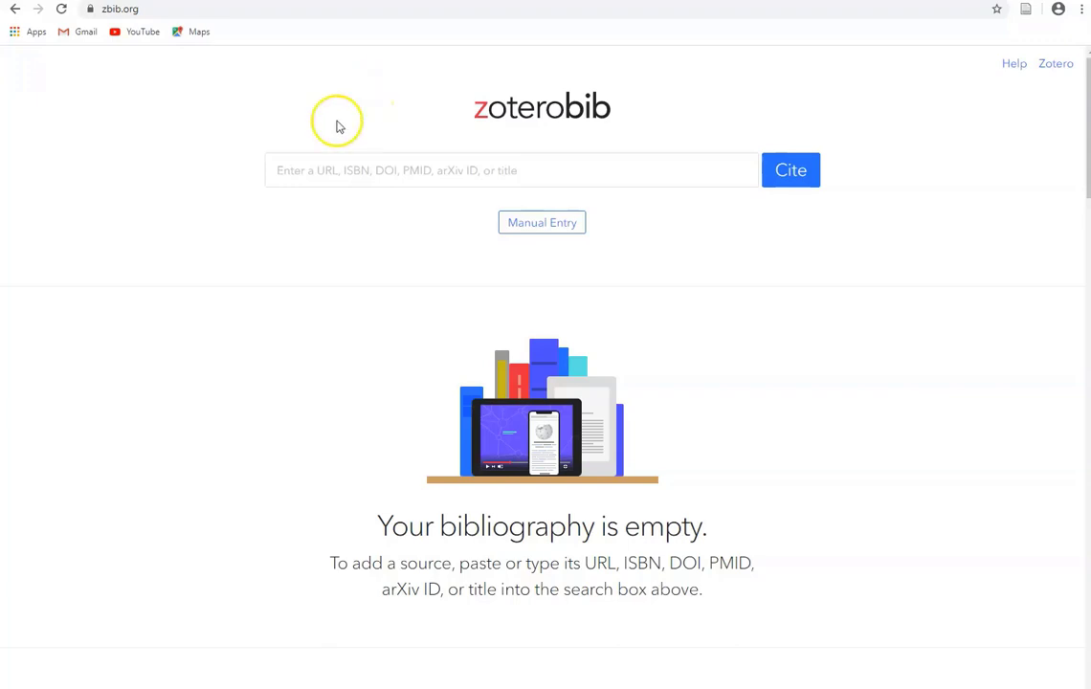
click(295, 171)
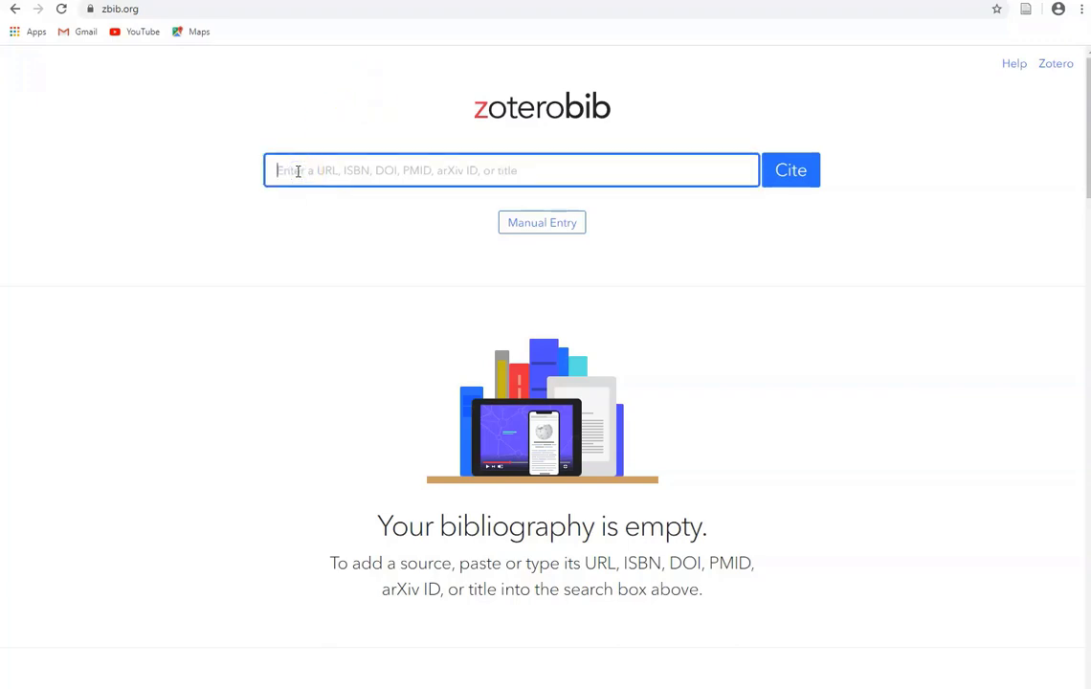
text(Tools for Teaching)
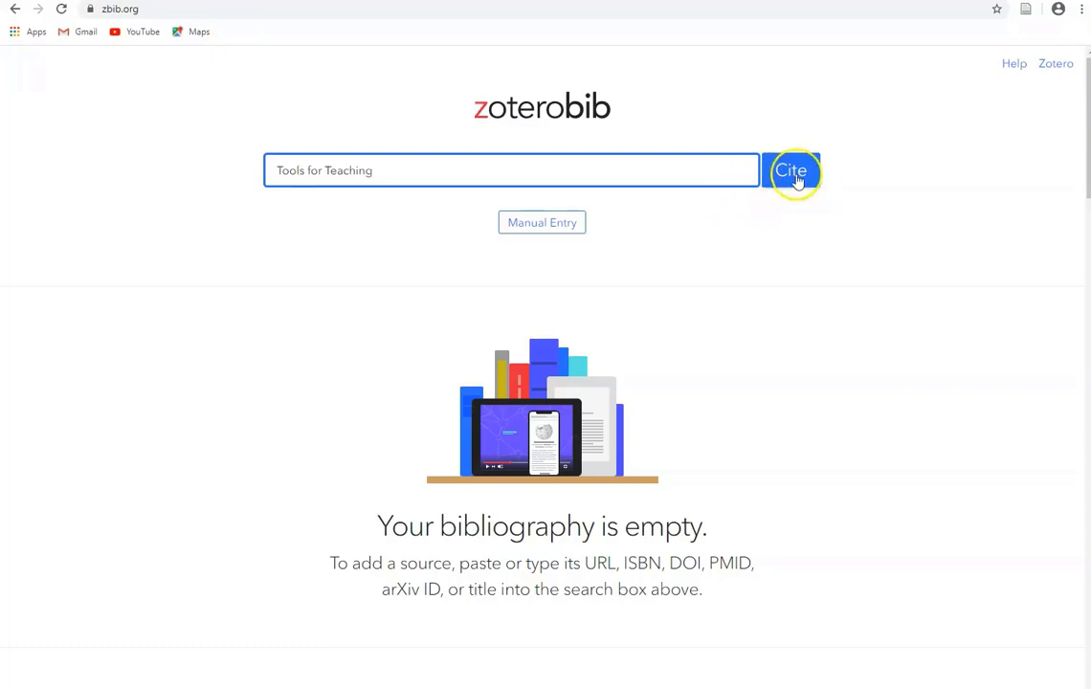
click(792, 174)
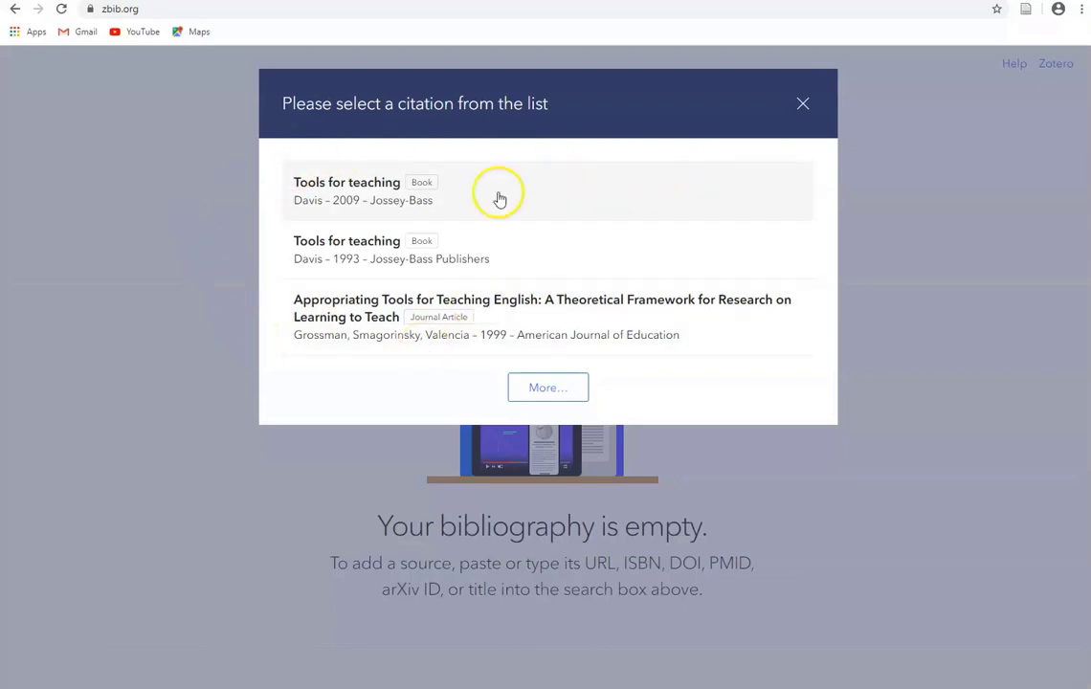
click(351, 186)
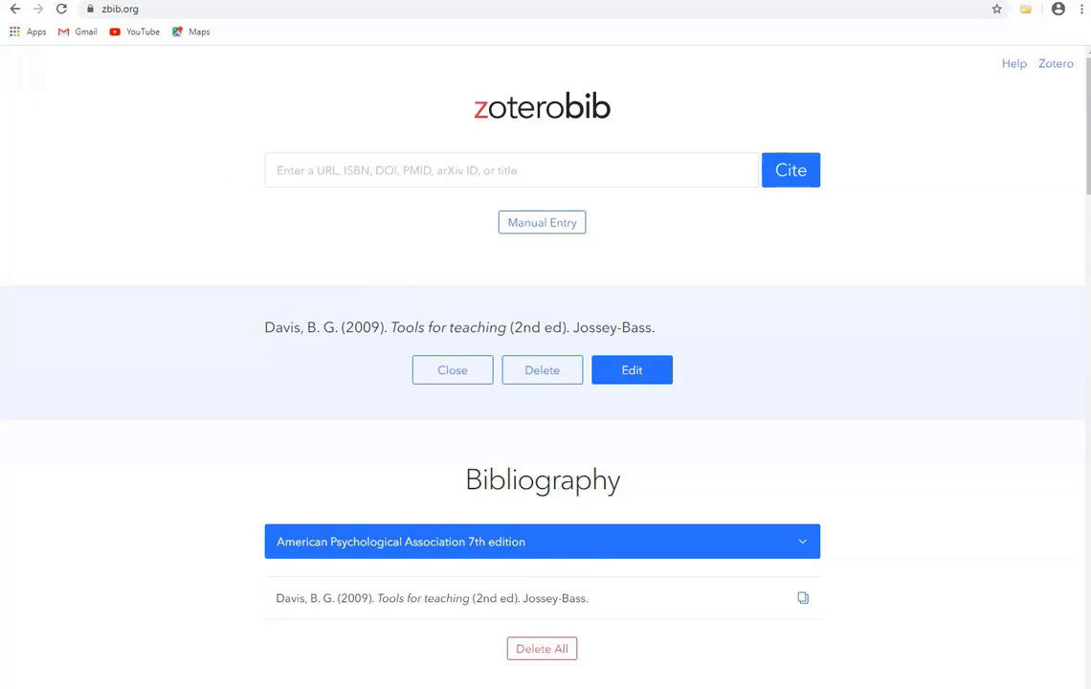
Add the 2018 Carless & Boud student feedback literacy article by searching its title.
click(274, 171)
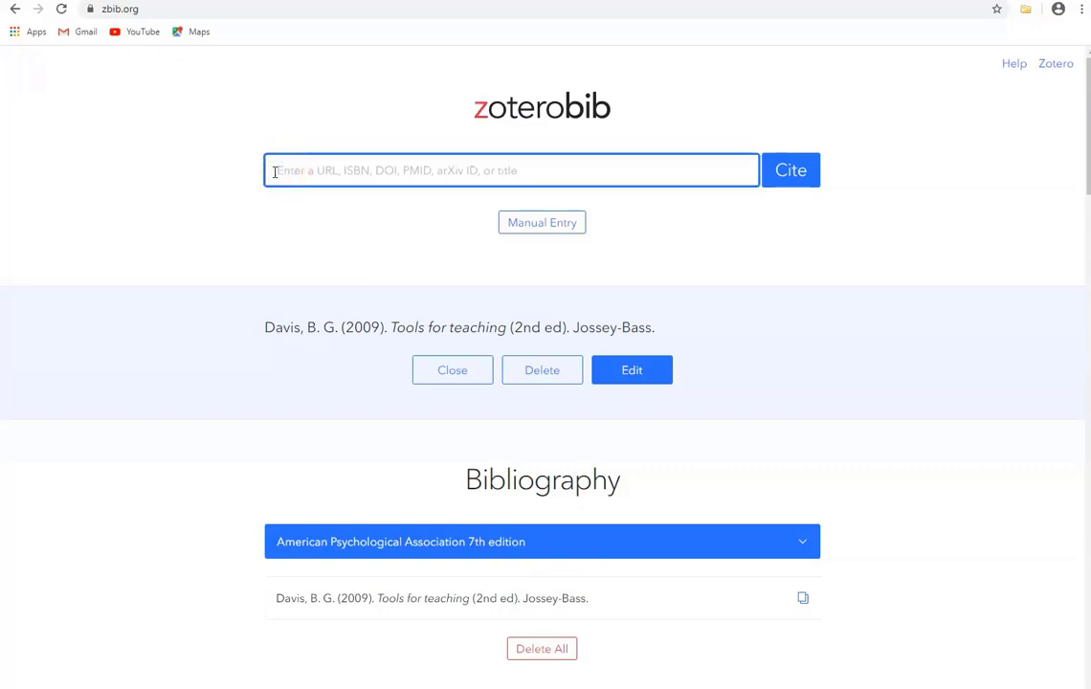
text(The development of student feedback literacy)
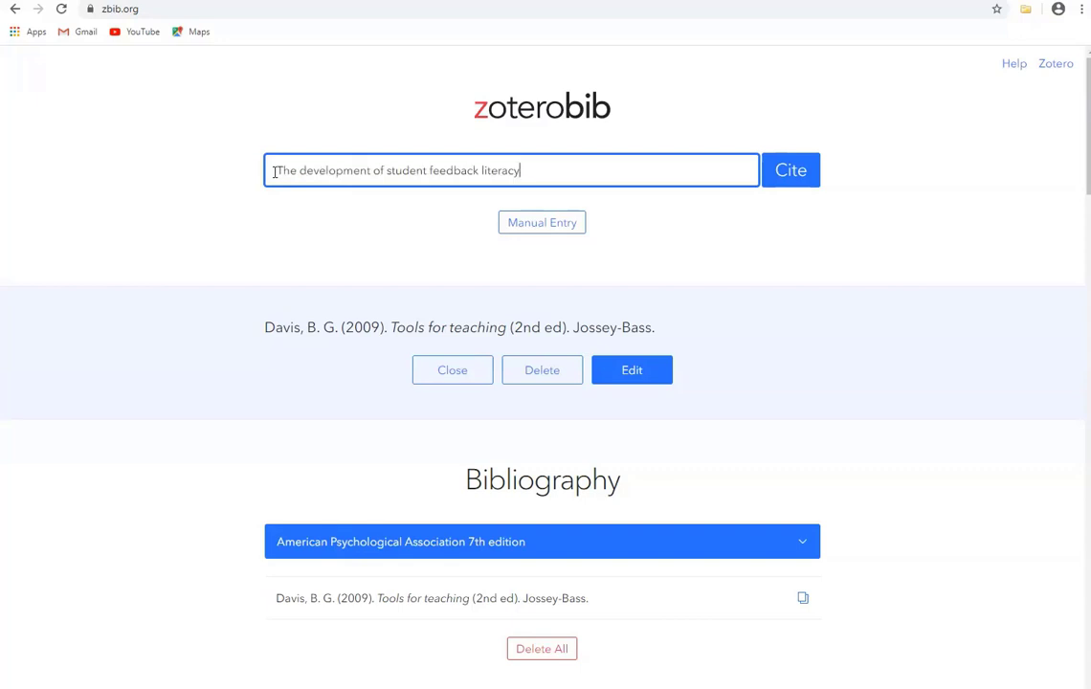
click(798, 181)
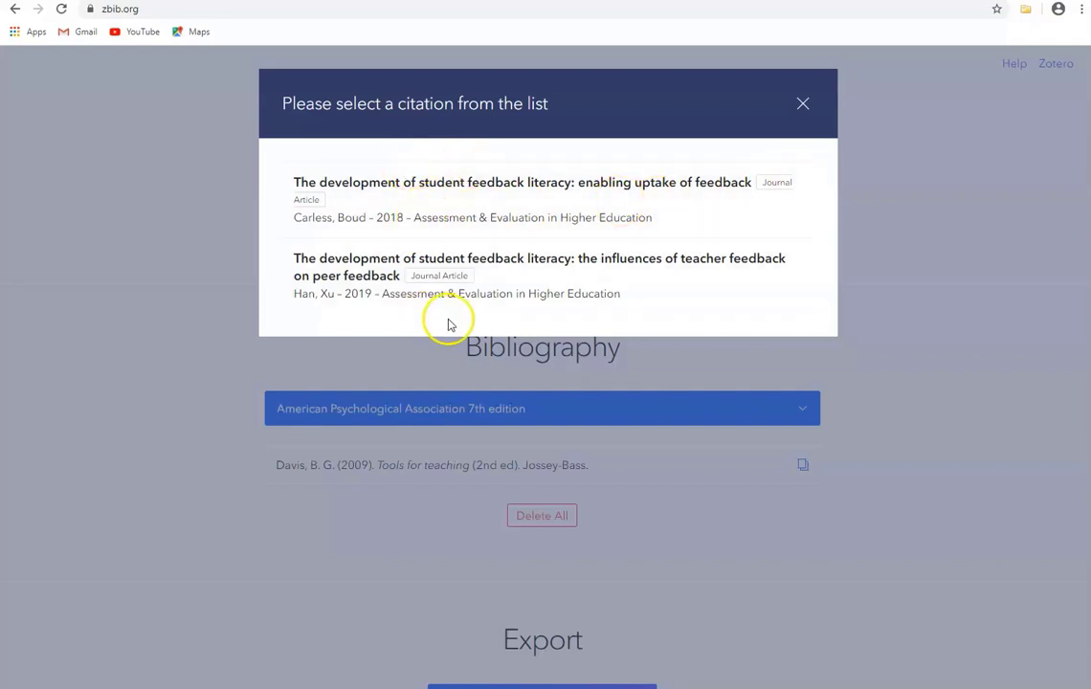
click(489, 185)
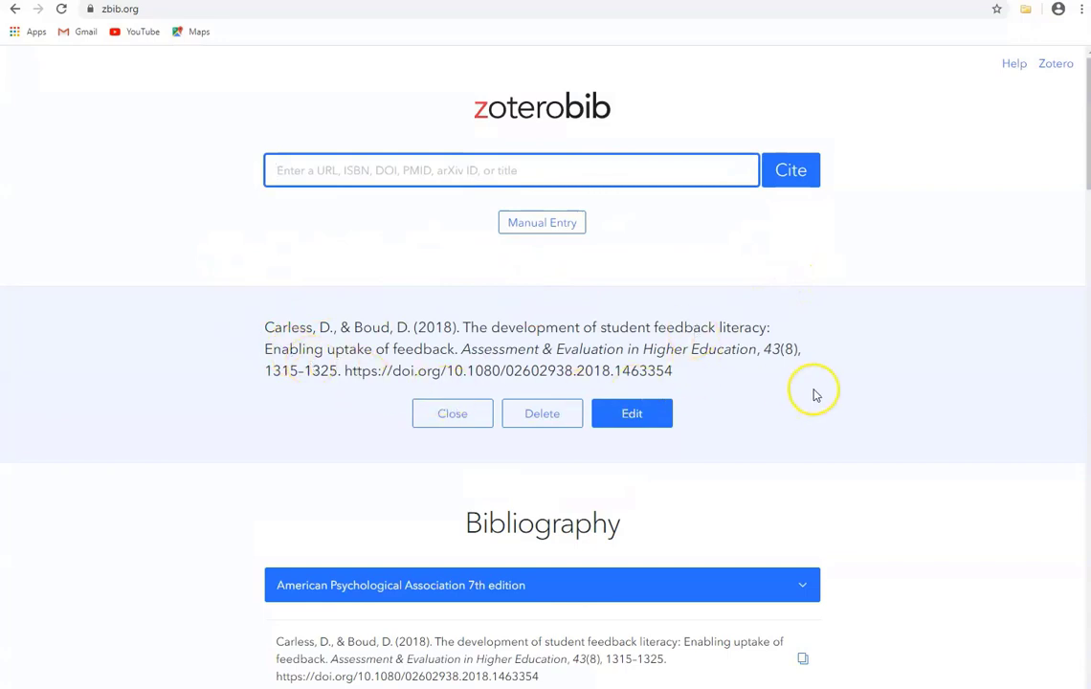
scroll(815, 393, down, 1)
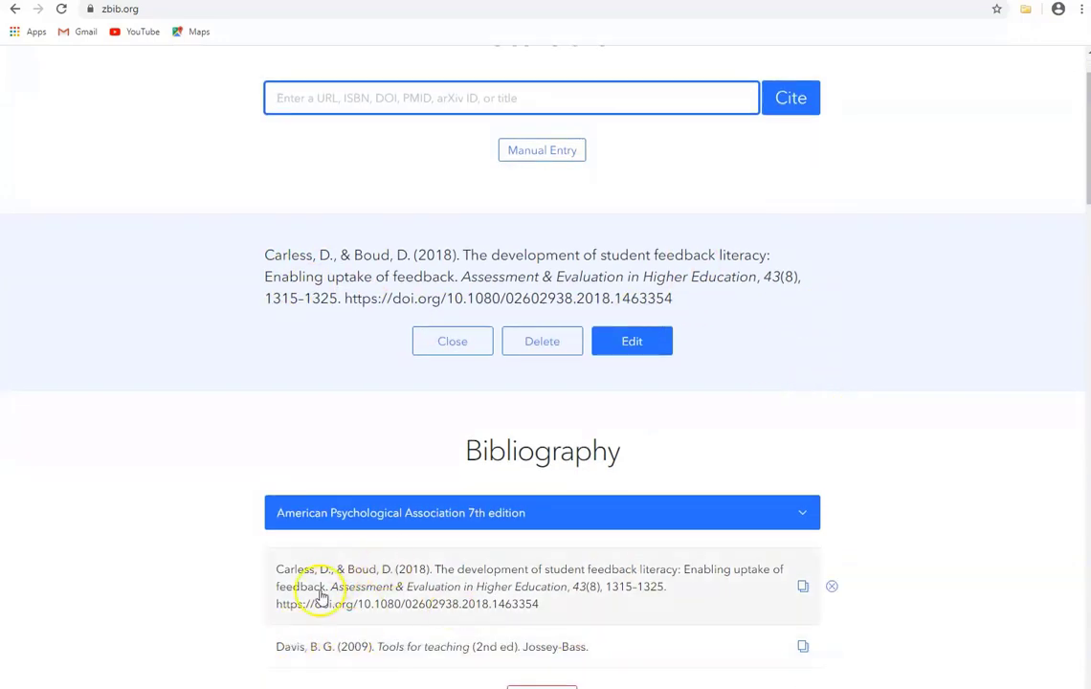
scroll(948, 340, up, 1)
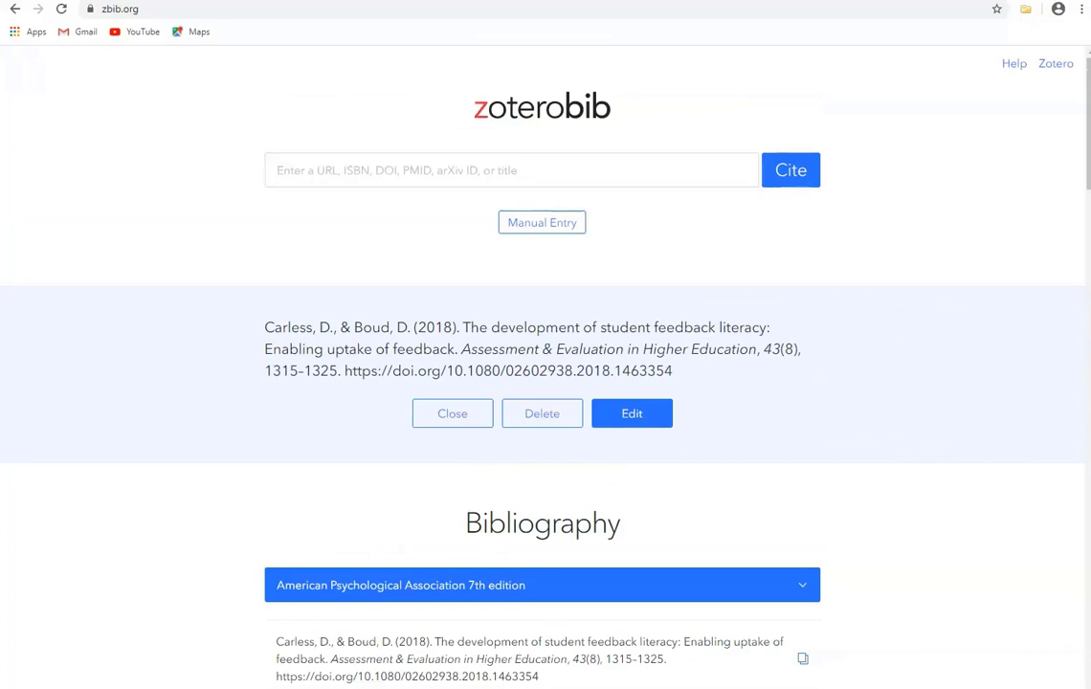
click(287, 173)
key(ctrl+v)
click(799, 174)
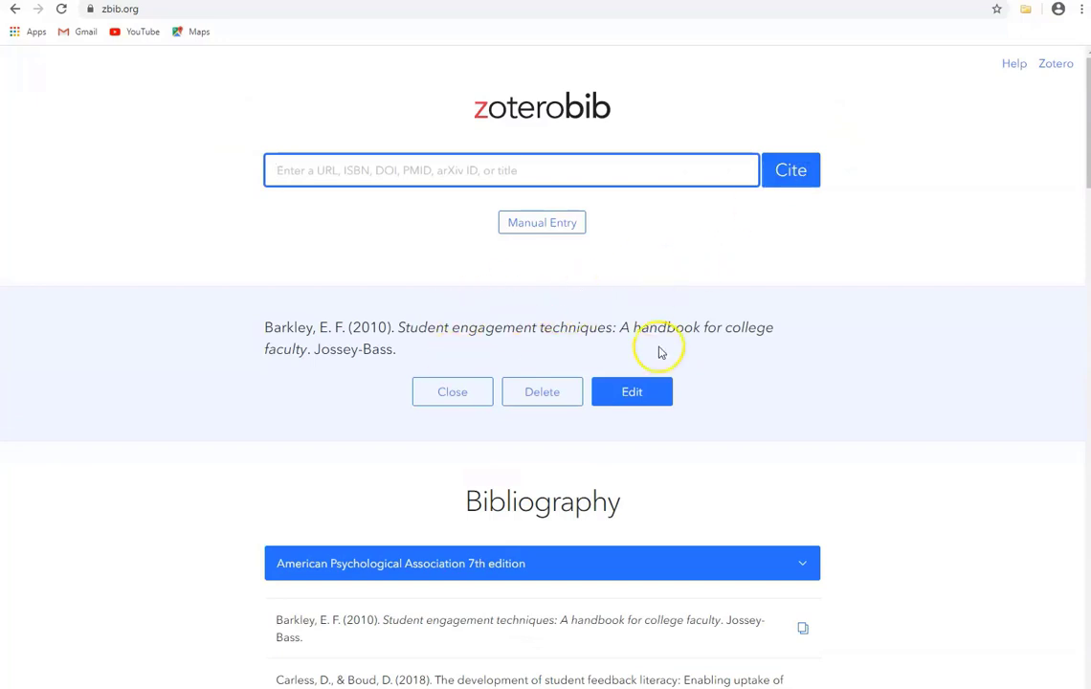
scroll(765, 373, down, 2)
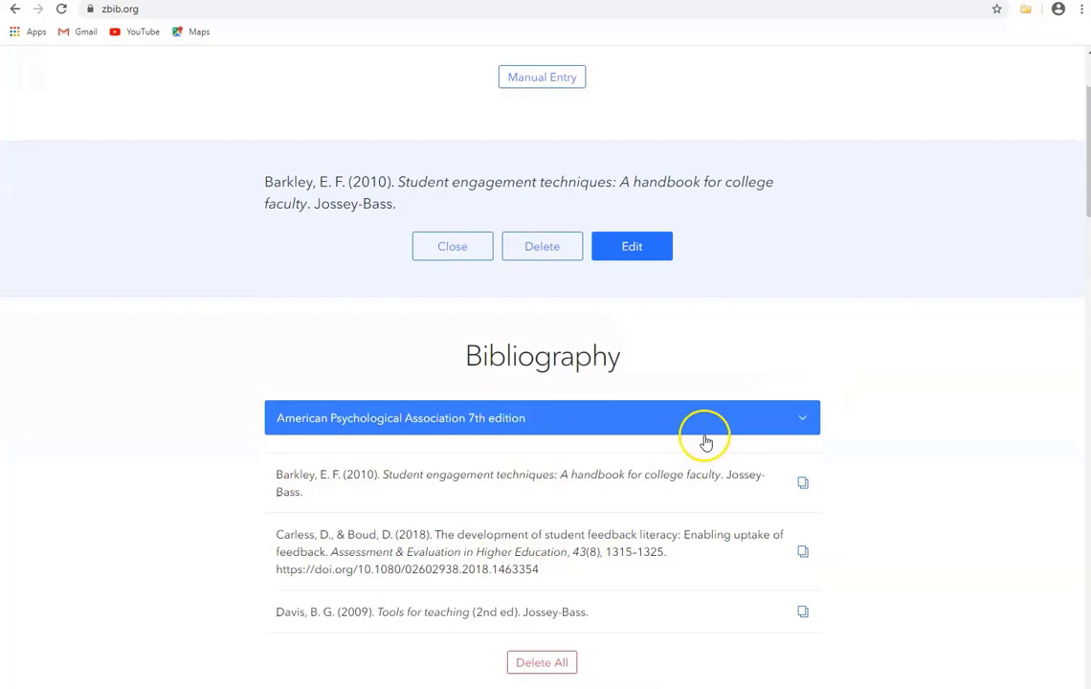
scroll(718, 440, down, 1)
scroll(703, 438, up, 3)
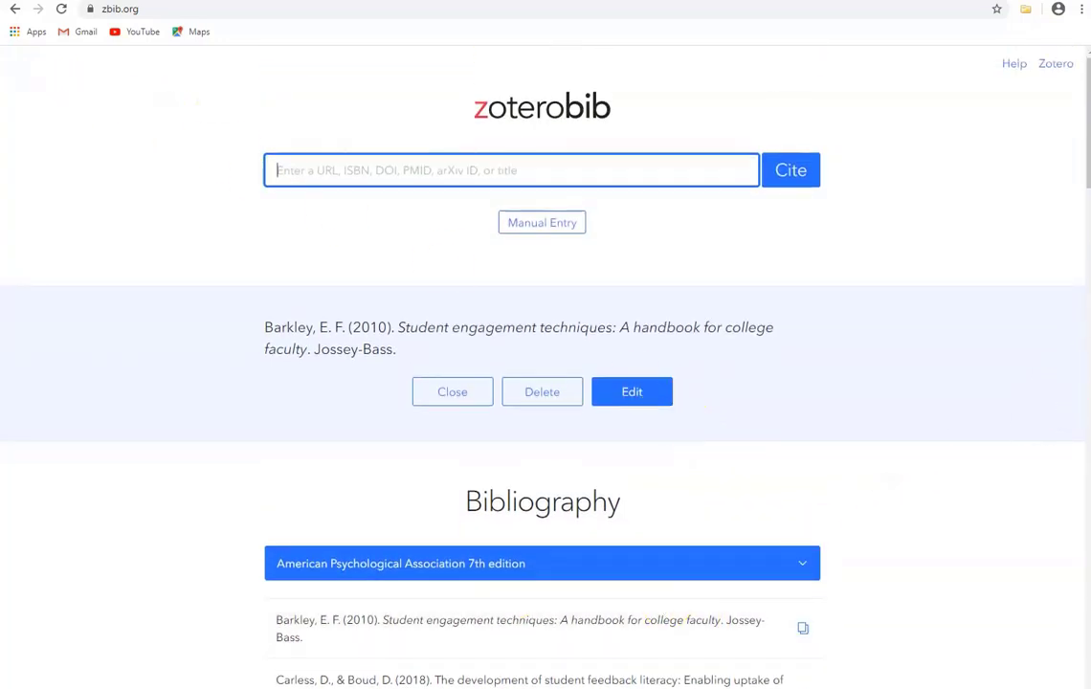
Change the citation style to Dundalk Institute of Technology - Harvard, found by searching 'Dund'.
scroll(873, 478, down, 2)
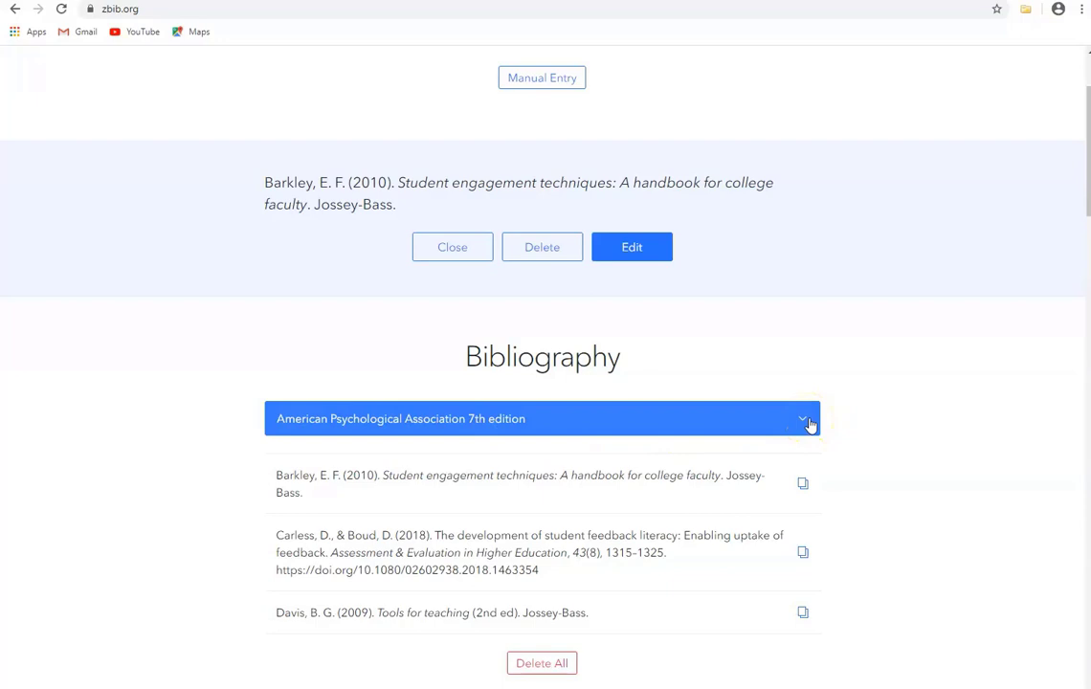
click(801, 424)
click(802, 423)
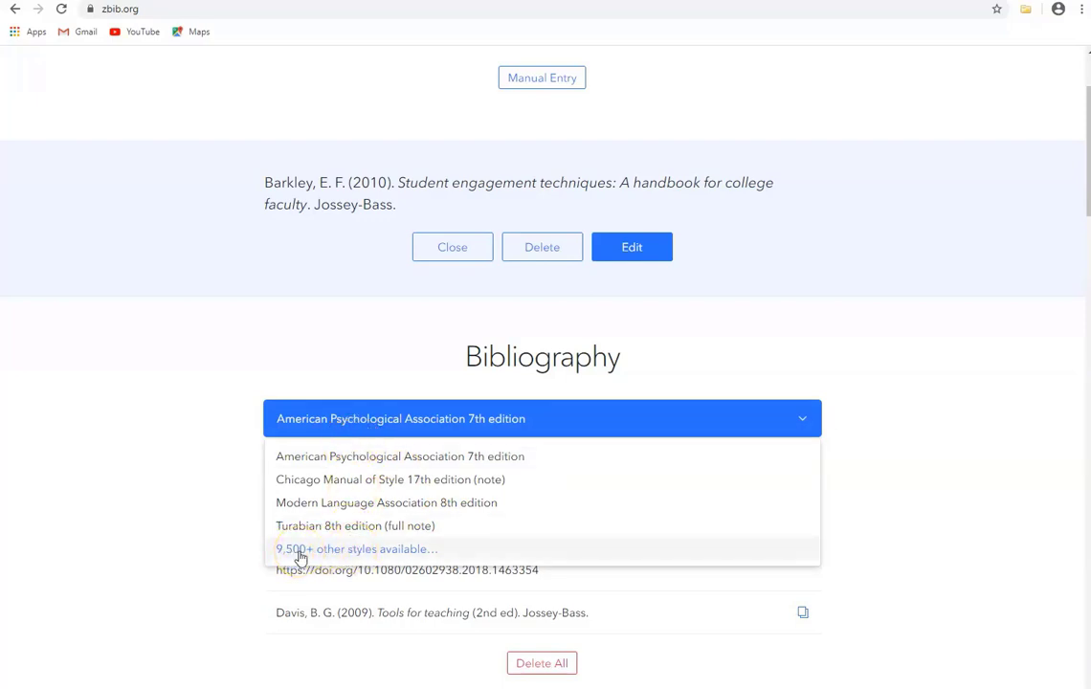
click(299, 552)
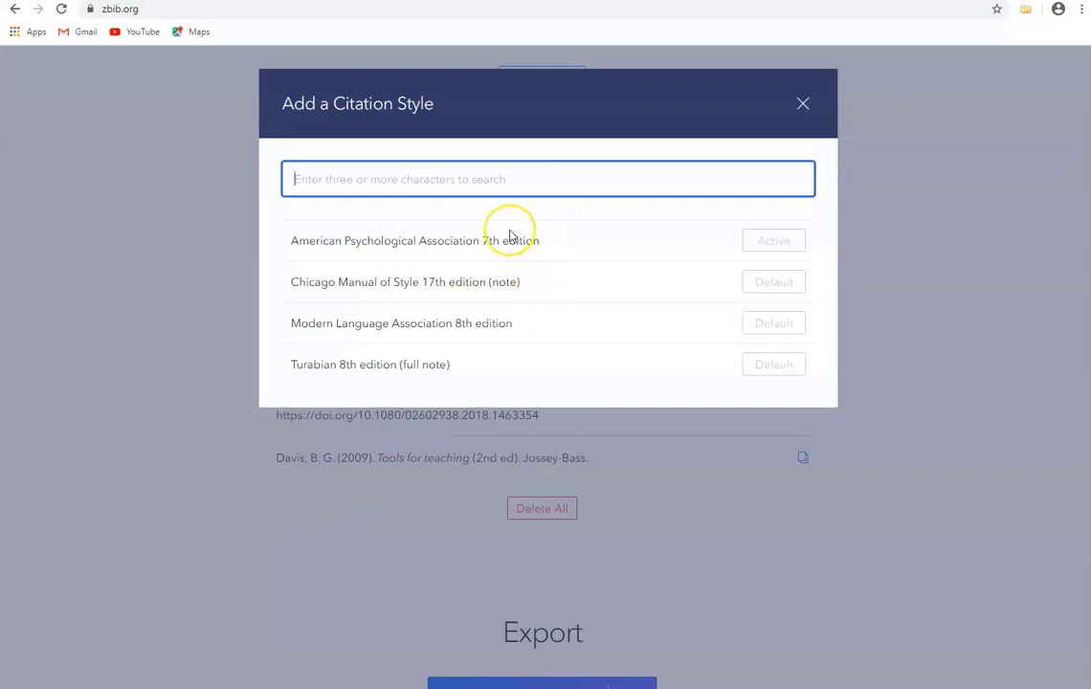
text(Dun)
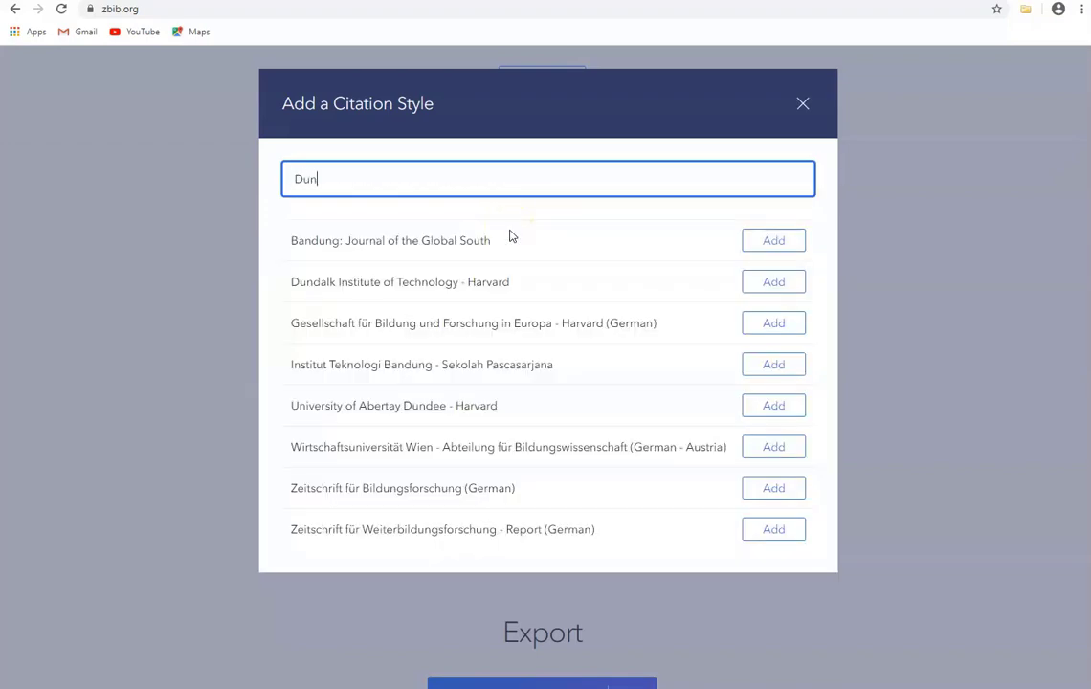
text(d)
click(450, 175)
click(772, 243)
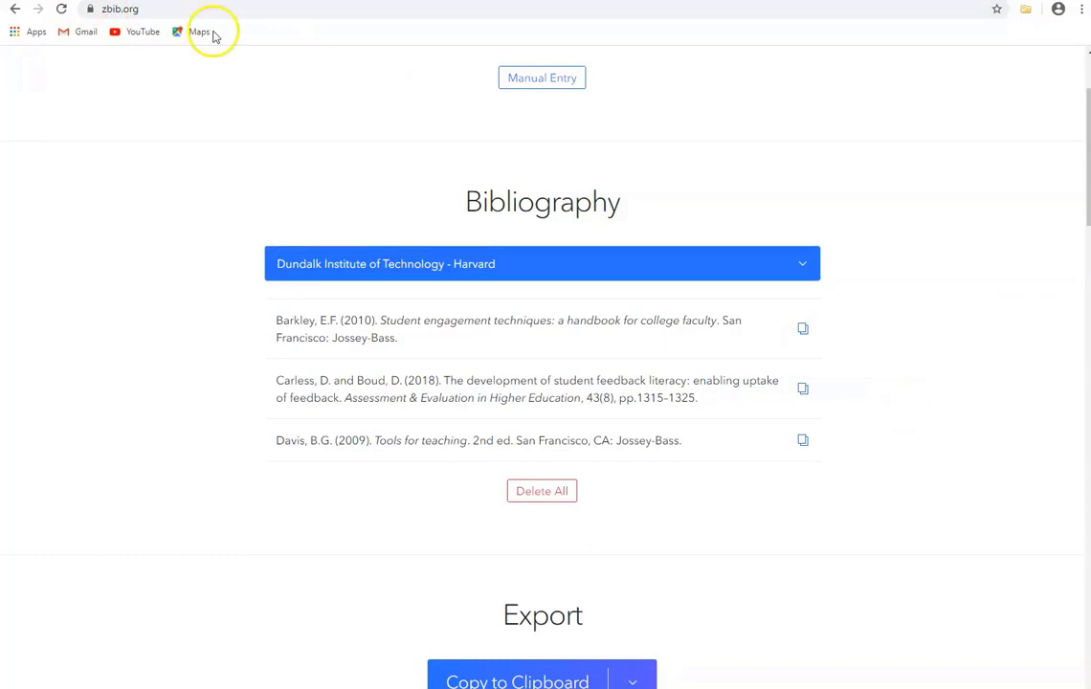
Cite the Faculty Focus post 'Purposeful Pauses and Mindful Communication' from its pasted URL.
scroll(789, 177, up, 3)
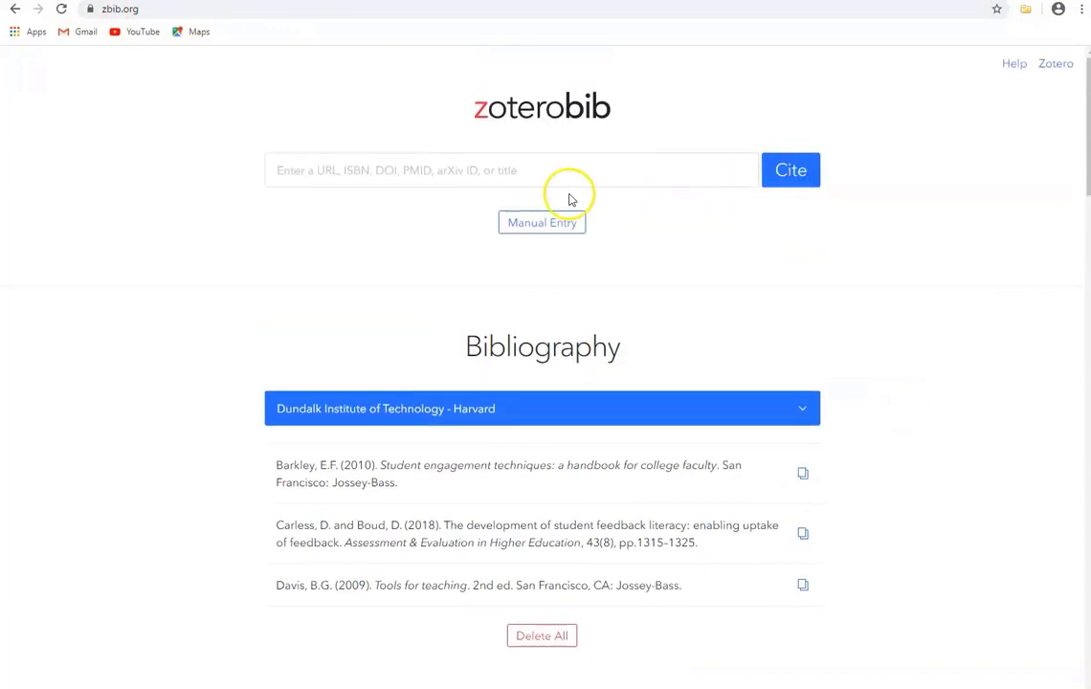
click(477, 173)
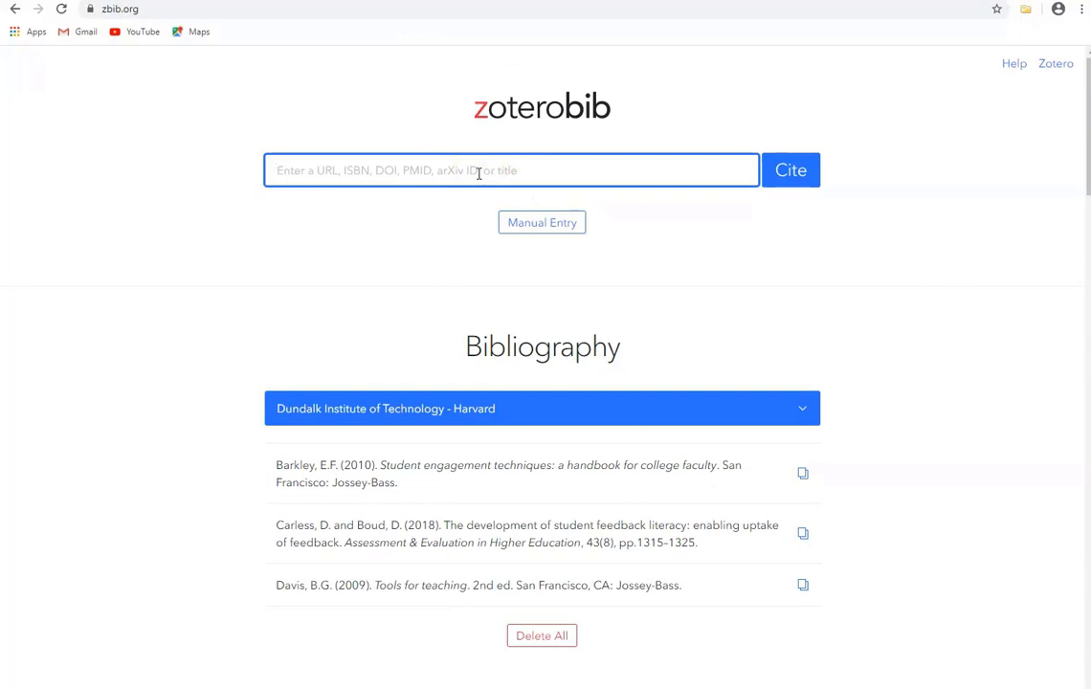
text(https://www.facultyfocus.com/articles/philosophy-of-teaching/good-techniques-for-teachers/)
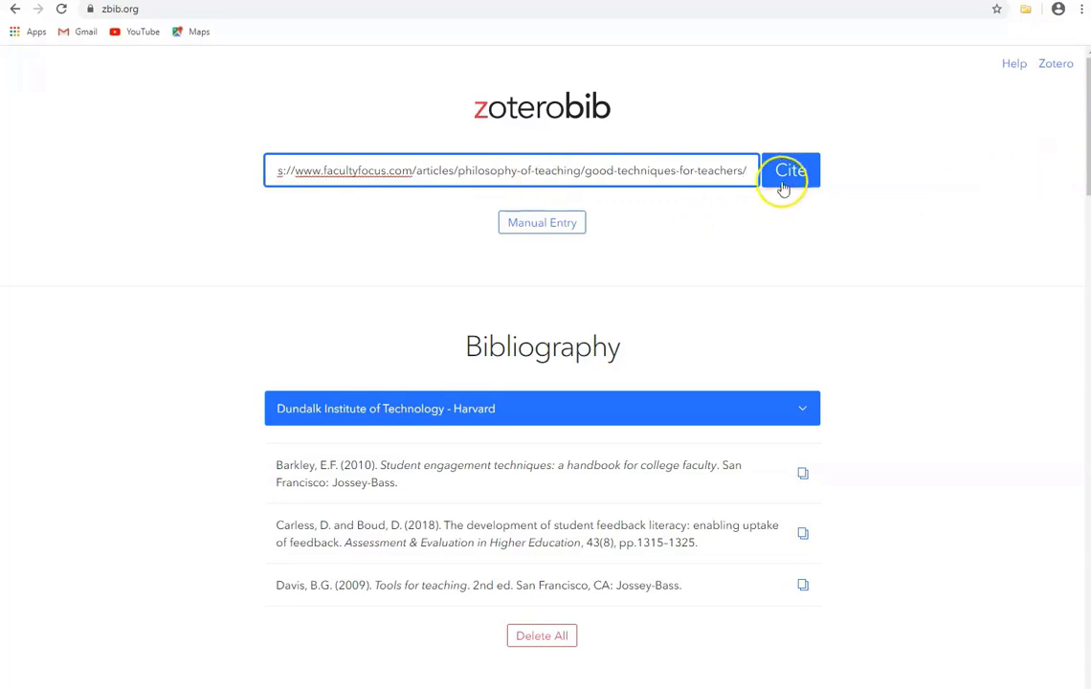
click(787, 178)
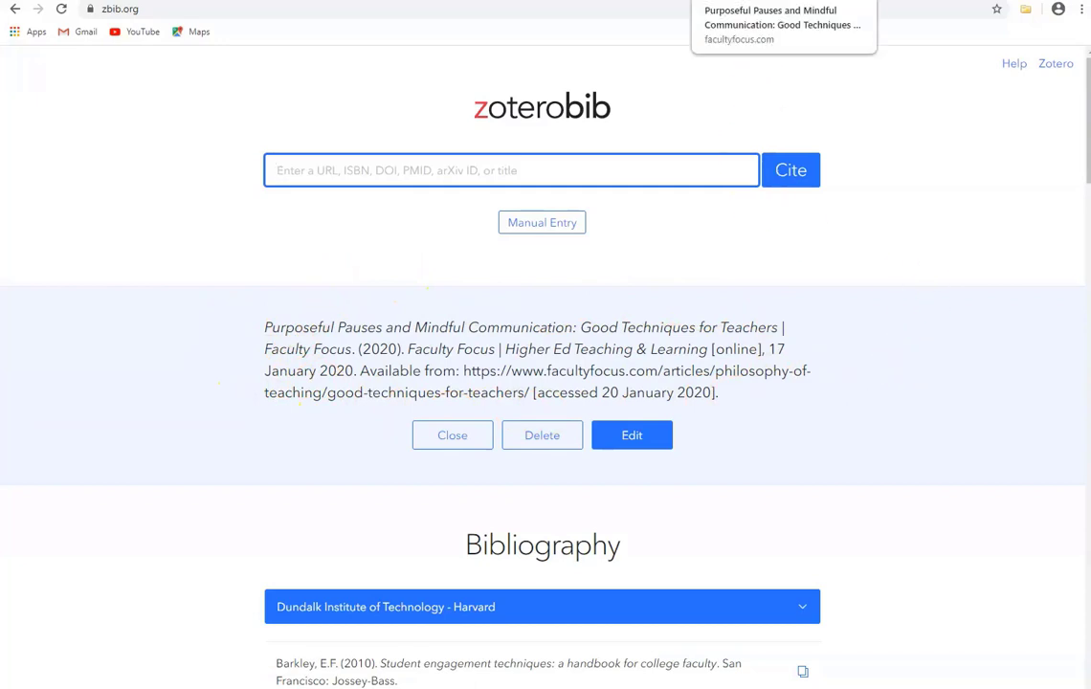
Check the Faculty Focus article, then open the Purposeful Pauses citation's edit form.
click(782, 2)
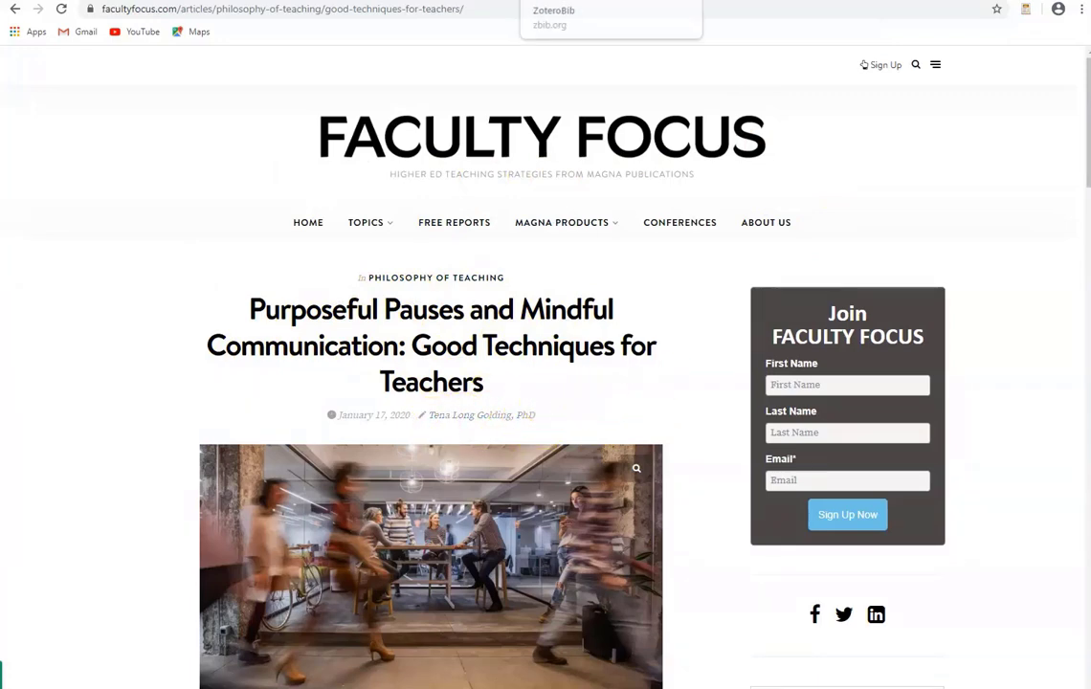
click(584, 0)
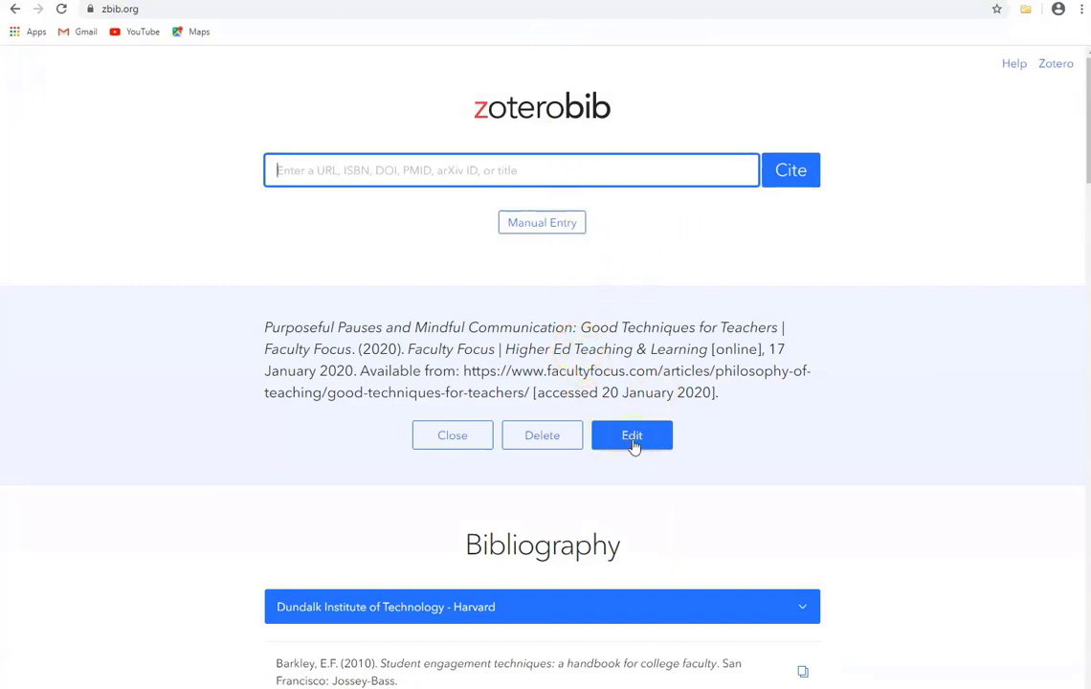
click(632, 436)
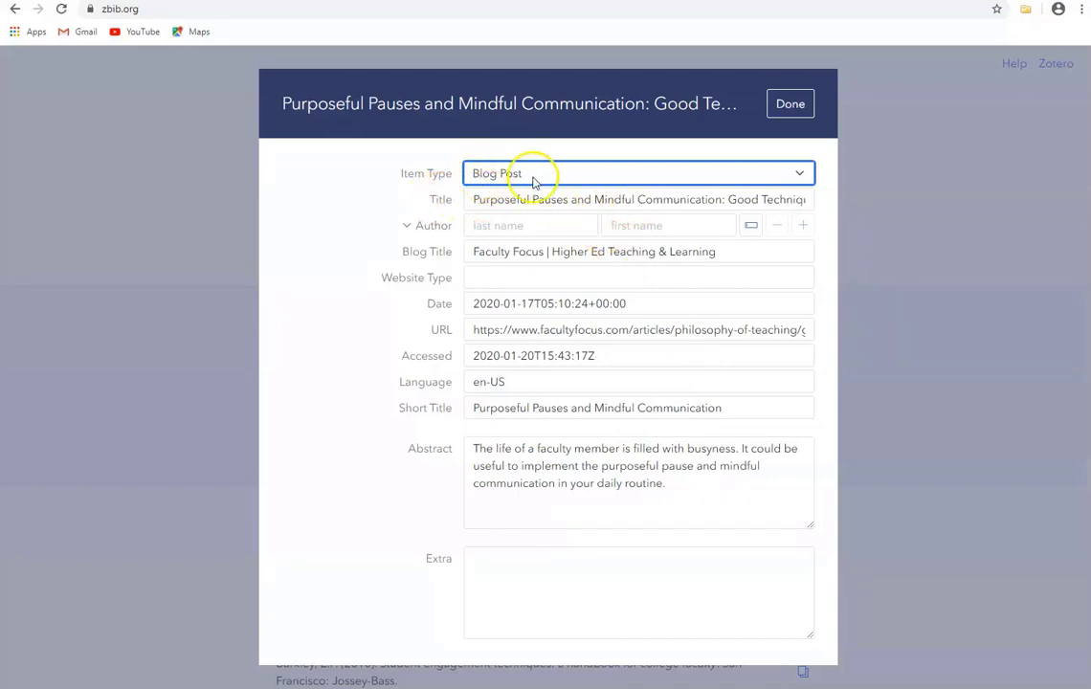
Complete the title so it ends with 'for Teachers', removing the trailing '| Faculty Focus'.
click(749, 199)
key(End)
text(for Teachers | Faculty Focus)
key(BackSpace)
key(BackSpace)
key(BackSpace)
key(BackSpace)
key(BackSpace)
key(BackSpace)
key(BackSpace)
key(BackSpace)
key(BackSpace)
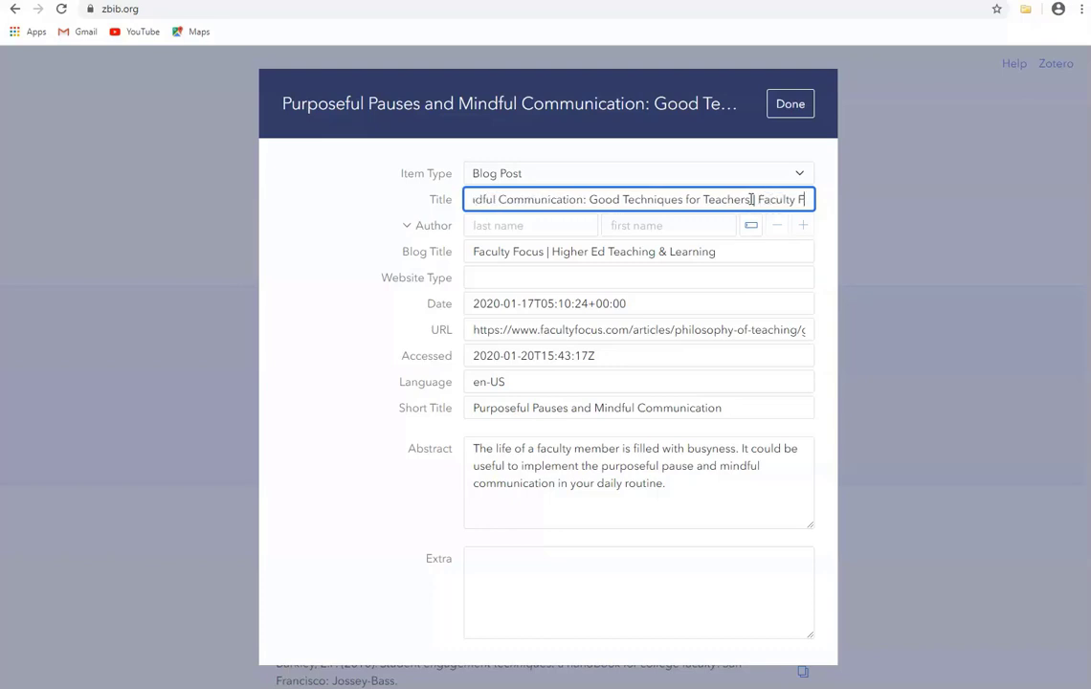
key(BackSpace)
key(BackSpace)
key(BackSpace)
key(BackSpace)
key(BackSpace)
key(BackSpace)
key(BackSpace)
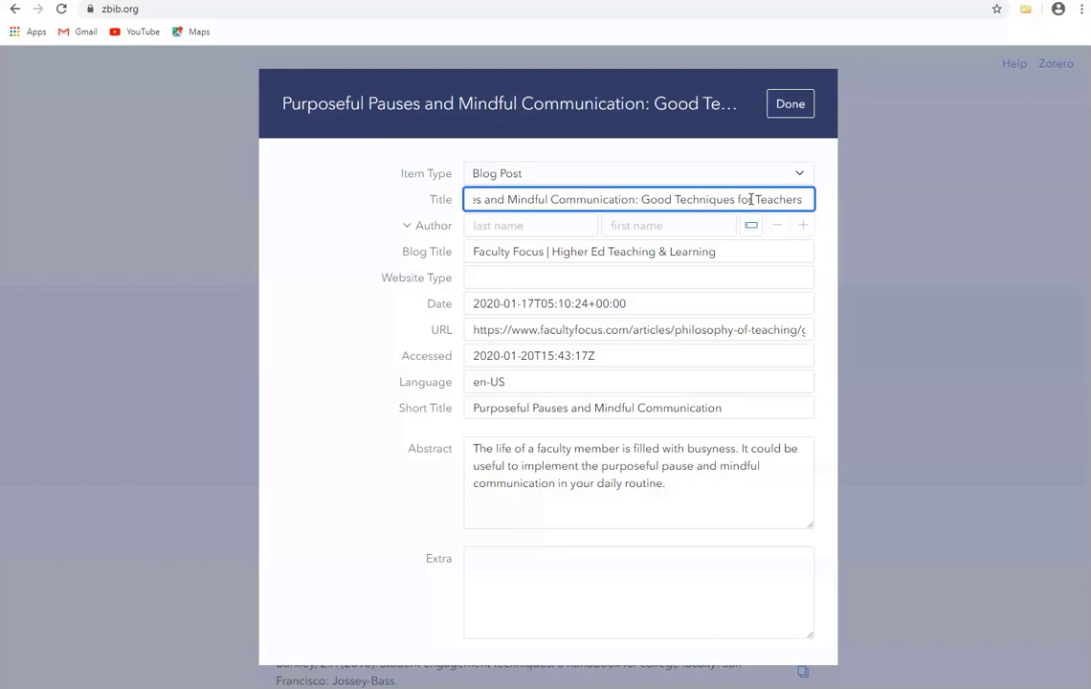
key(BackSpace)
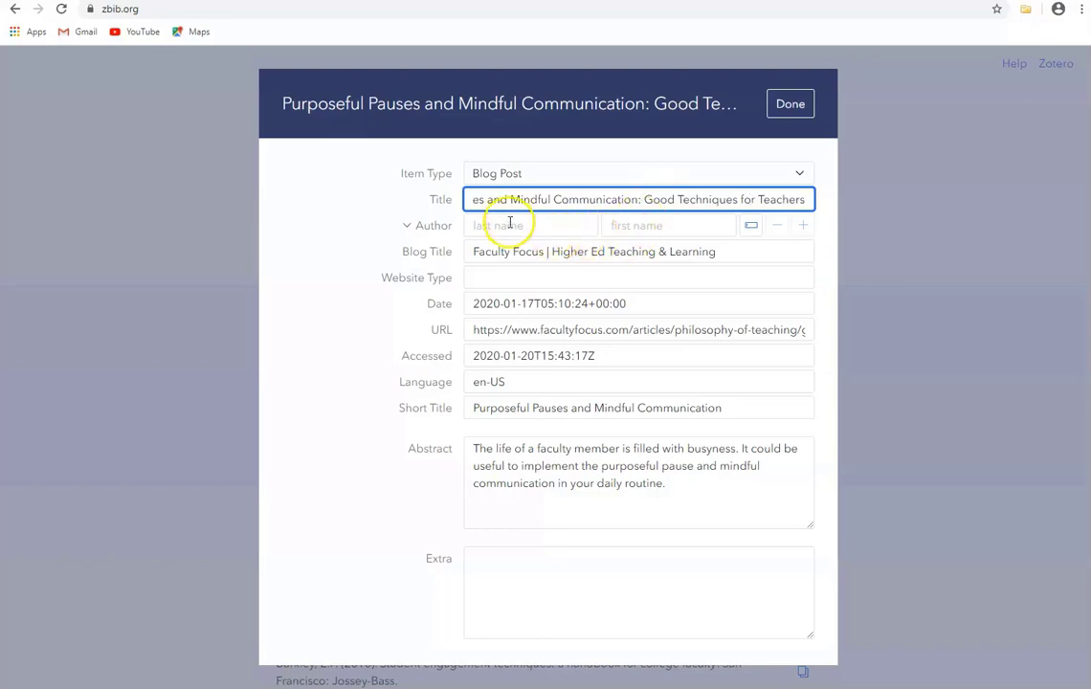
Enter the author's surname and first name, set Blog Title to 'Faculty Focus', and save.
click(670, 0)
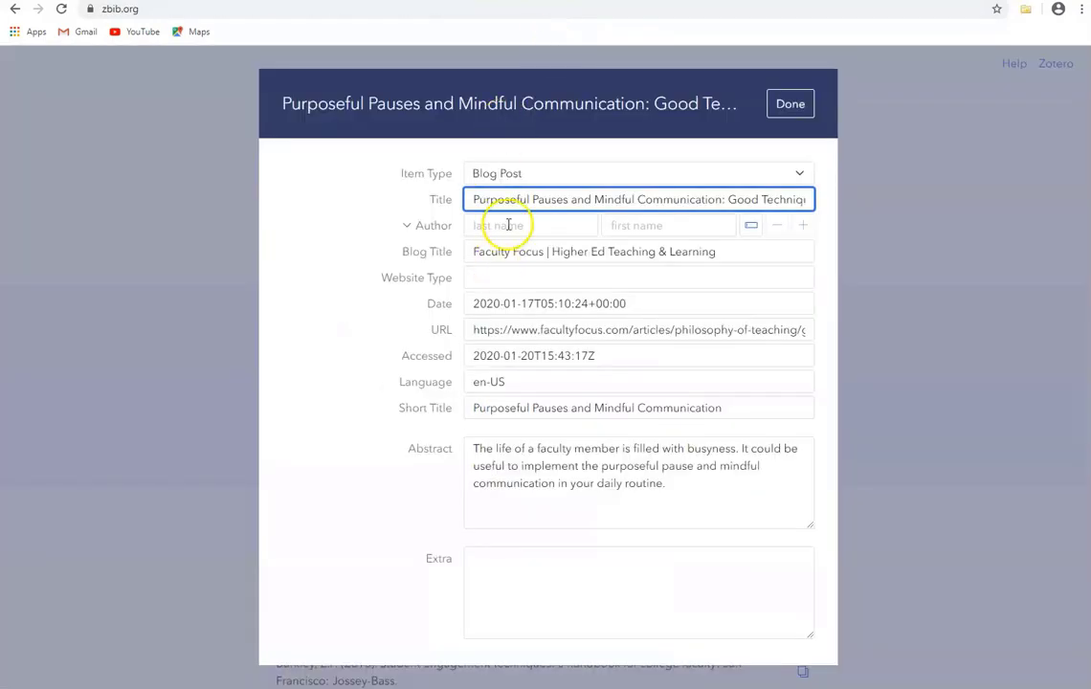
click(507, 225)
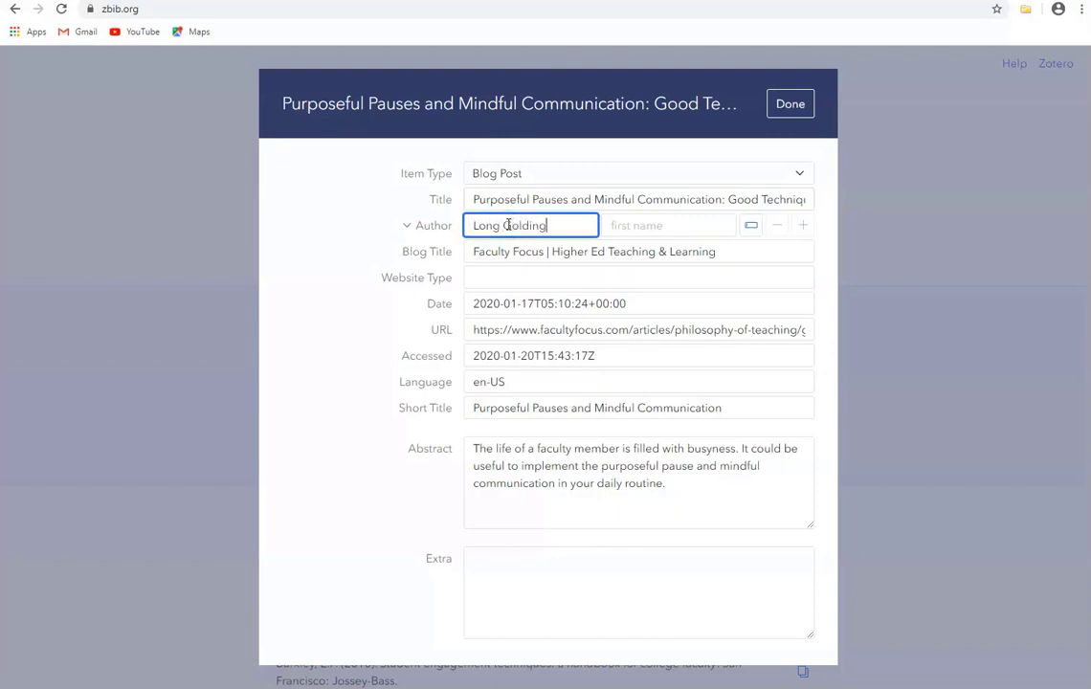
click(658, 225)
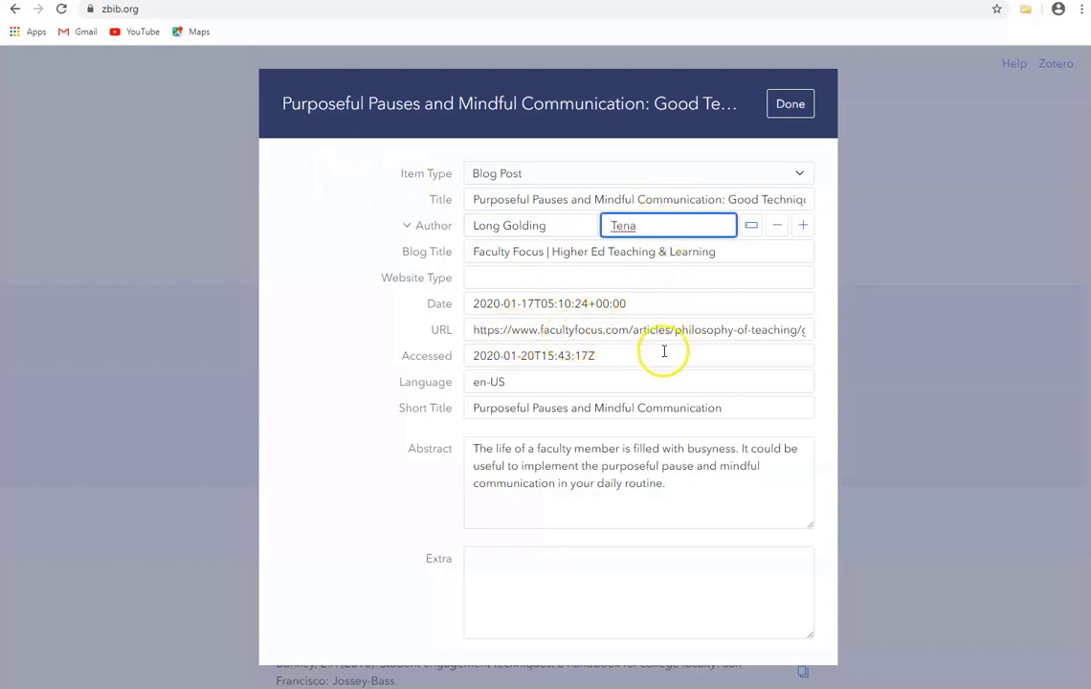
click(728, 251)
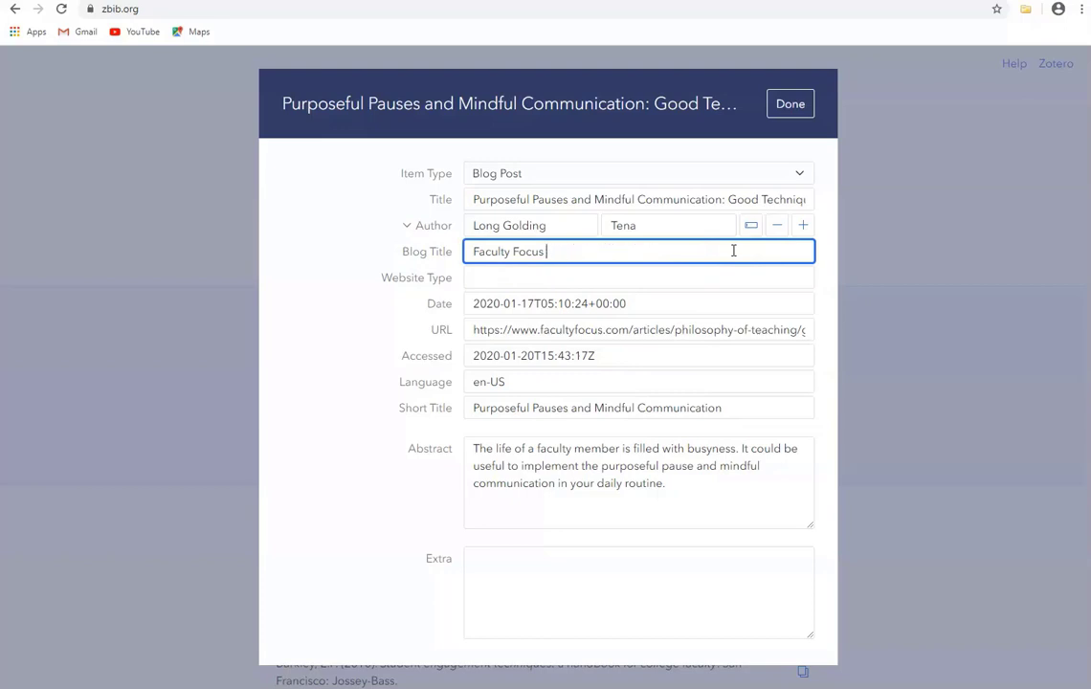
click(791, 103)
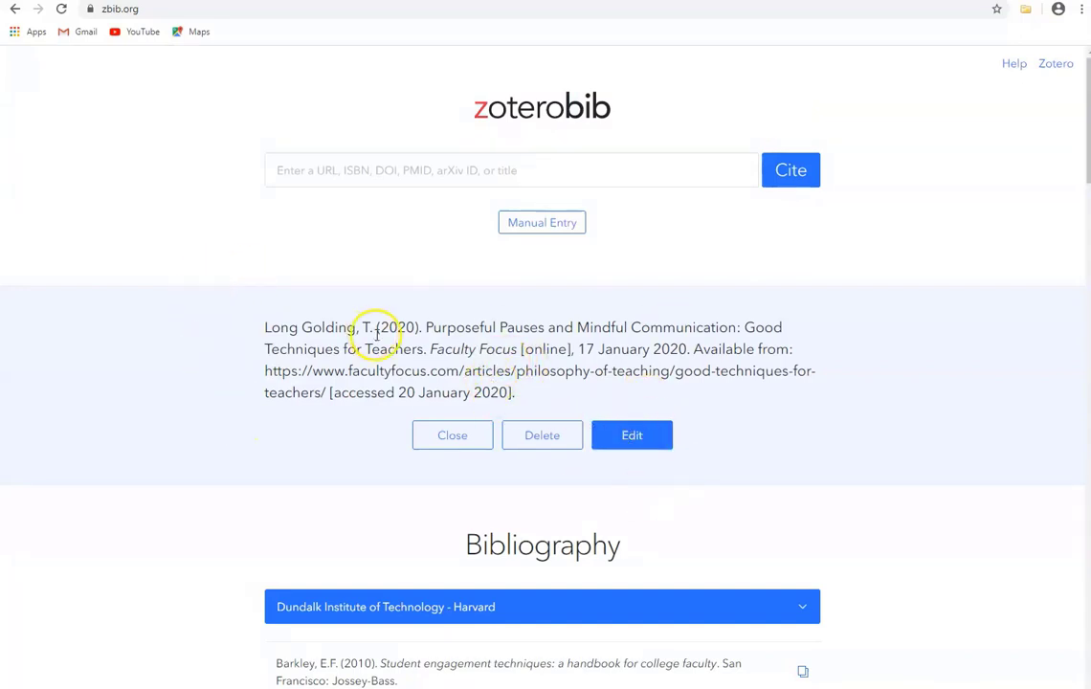
Copy the four-entry Harvard bibliography to the clipboard and bring up the Word document Document2.
scroll(802, 363, down, 1)
scroll(801, 364, down, 3)
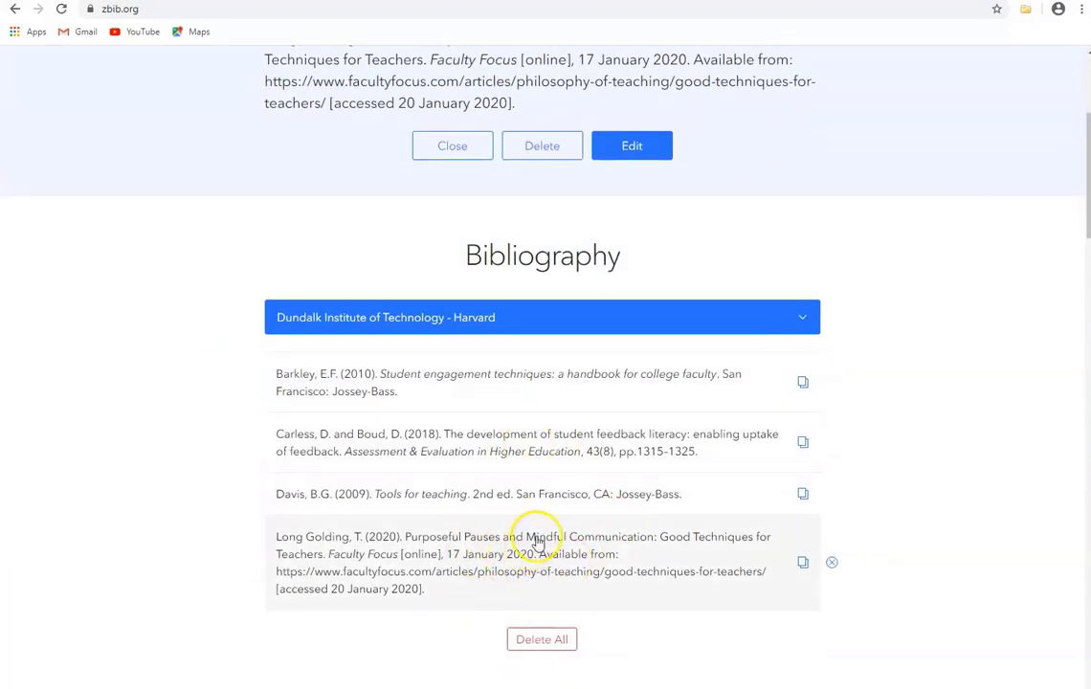
scroll(546, 383, down, 2)
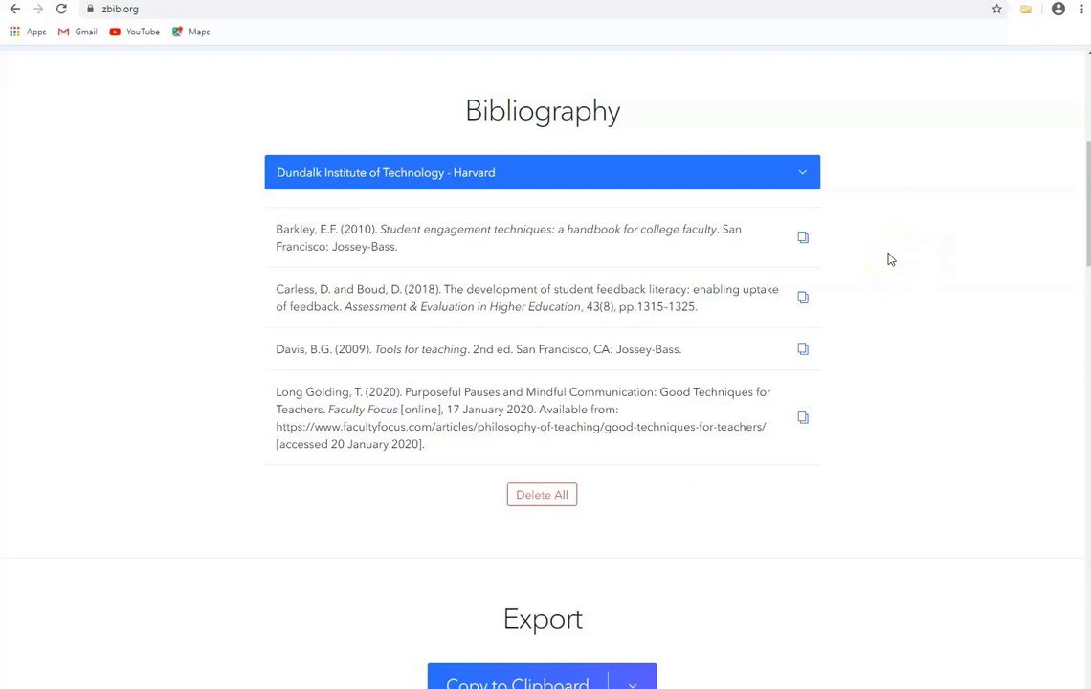
scroll(888, 259, down, 1)
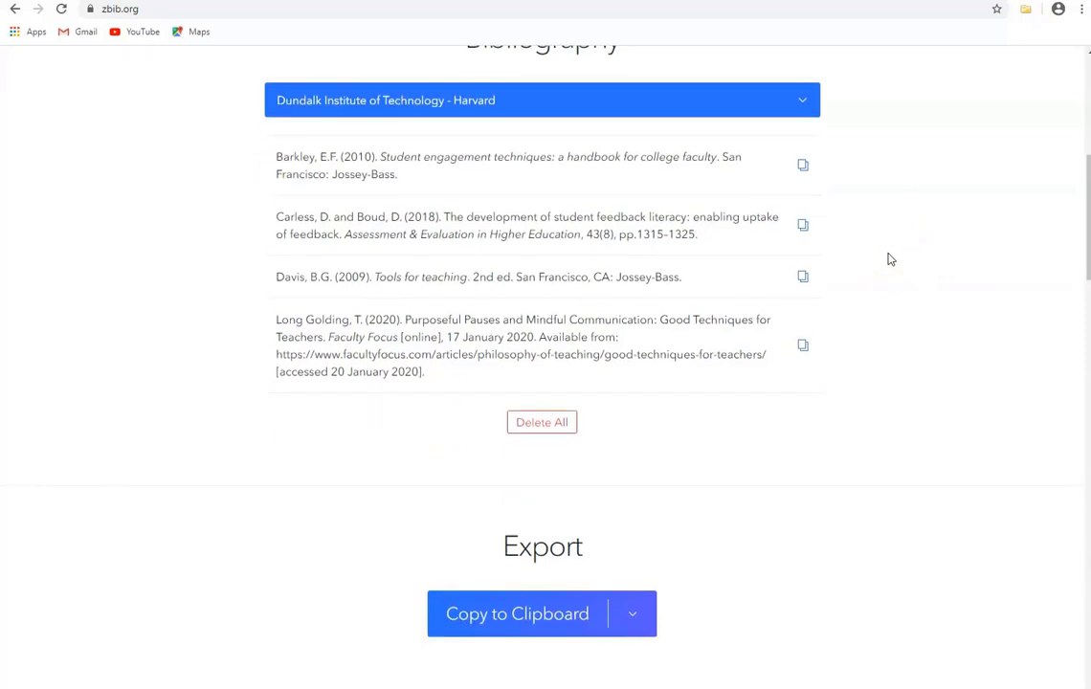
scroll(861, 287, down, 1)
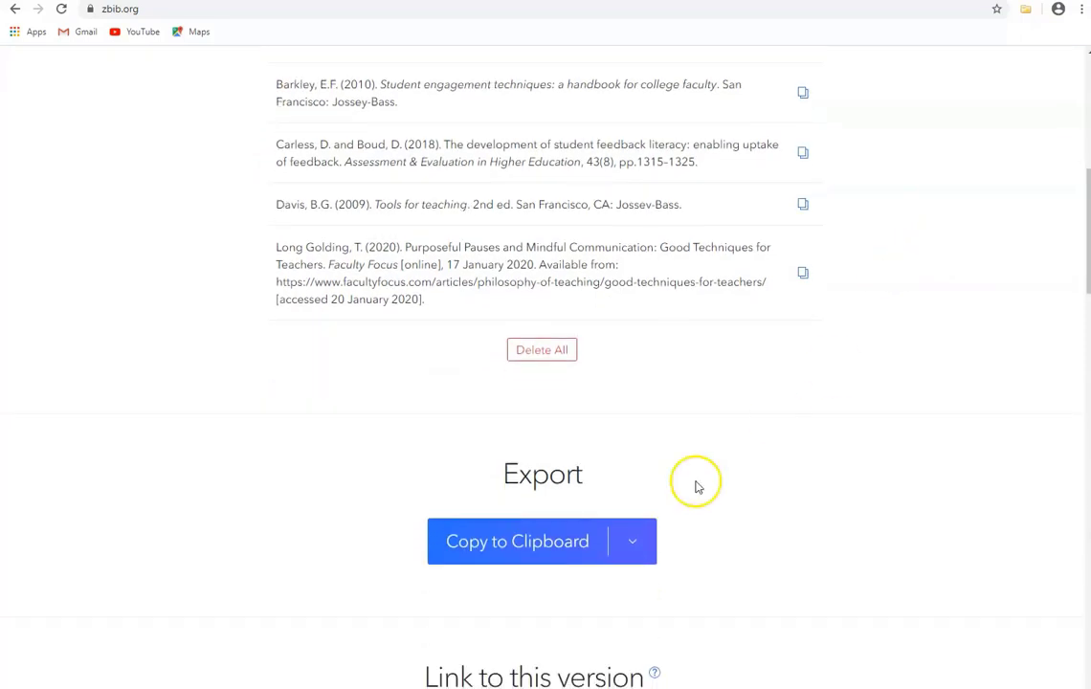
click(487, 549)
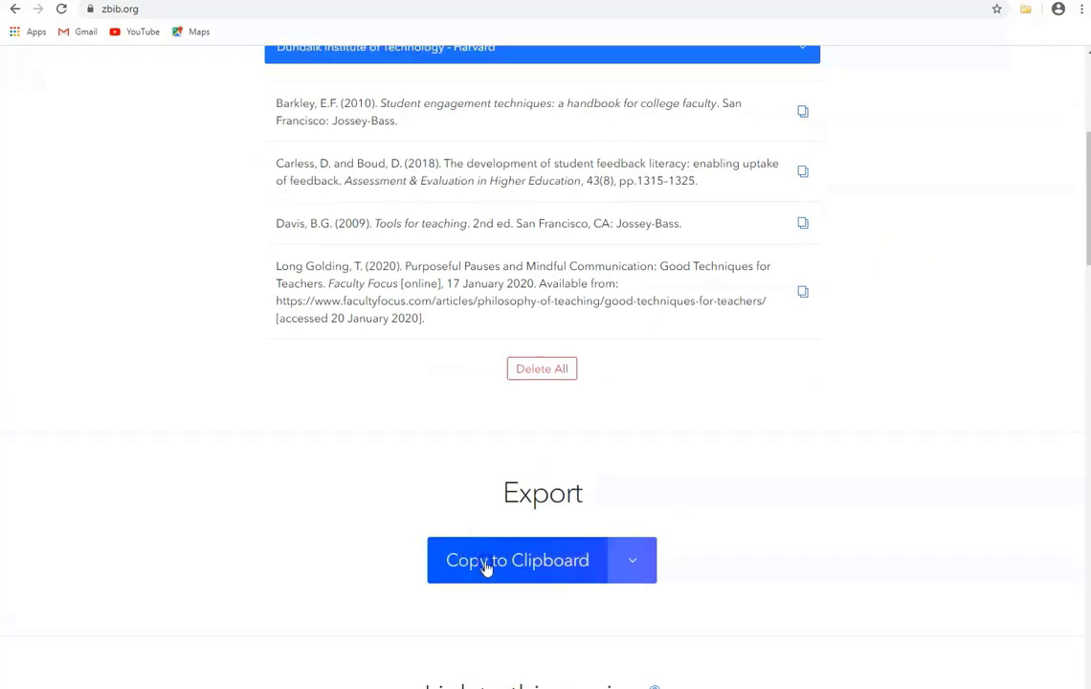
click(487, 547)
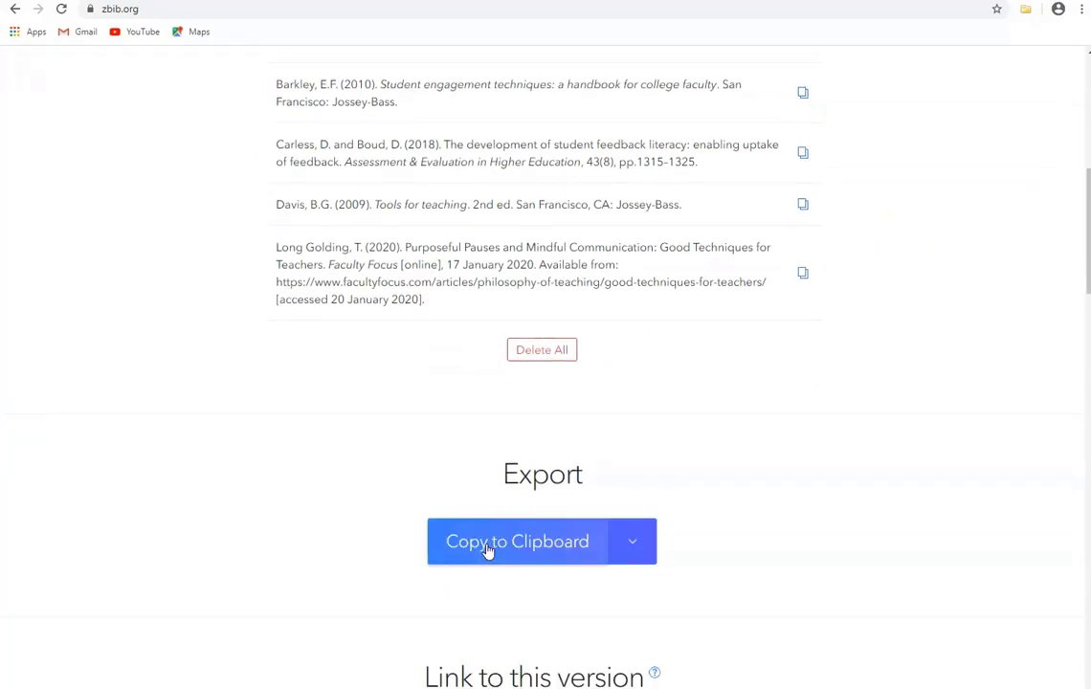
click(434, 632)
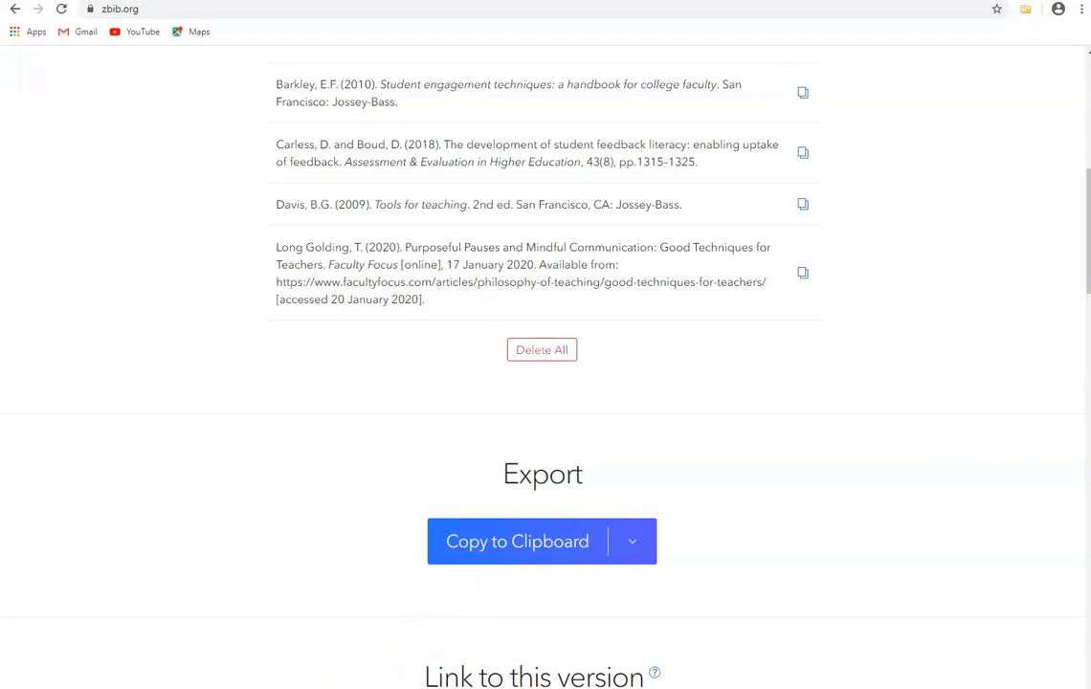
Paste the four Harvard references under Word's Bibliography heading, then return to ZoteroBib.
mouse_move(313, 687)
click(441, 650)
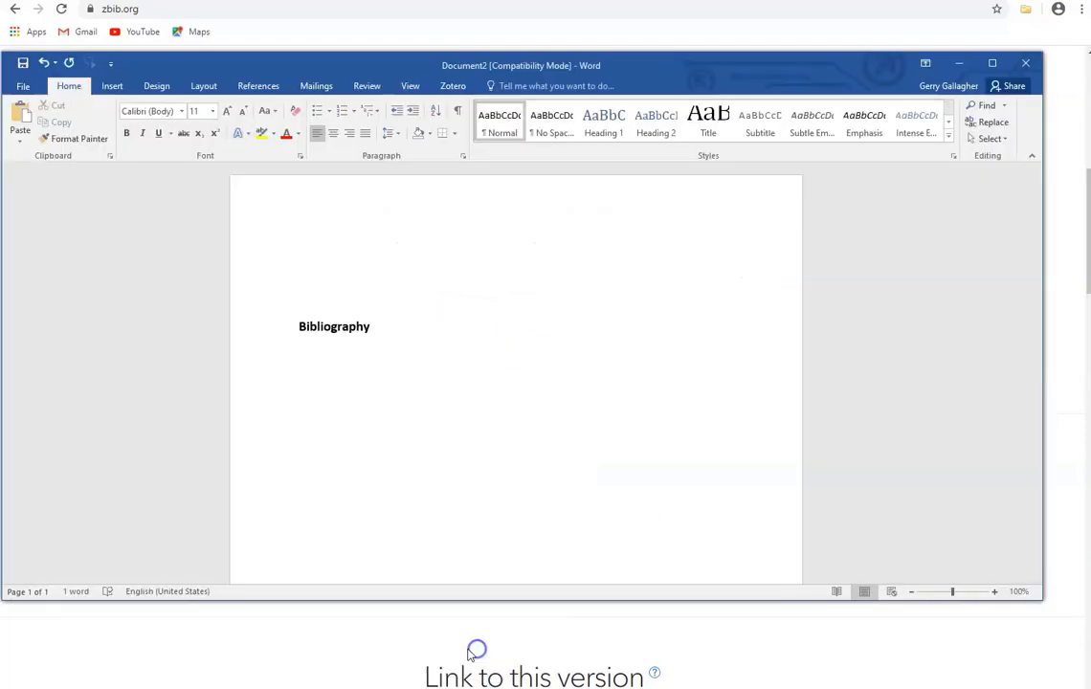
key(ctrl+v)
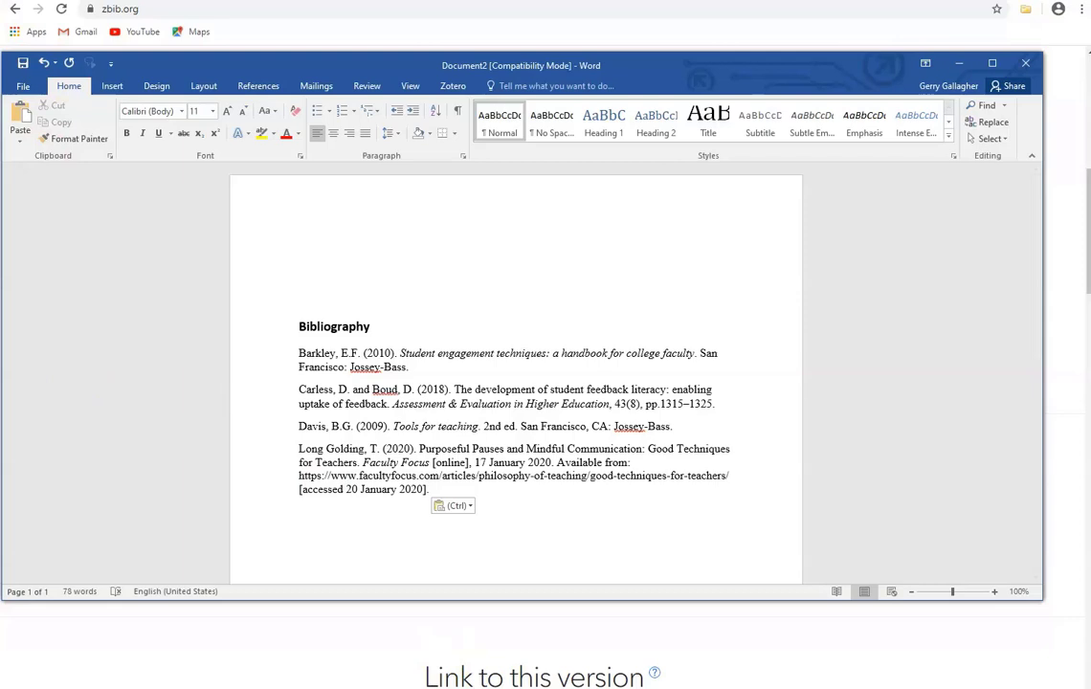
click(302, 28)
scroll(957, 281, up, 1)
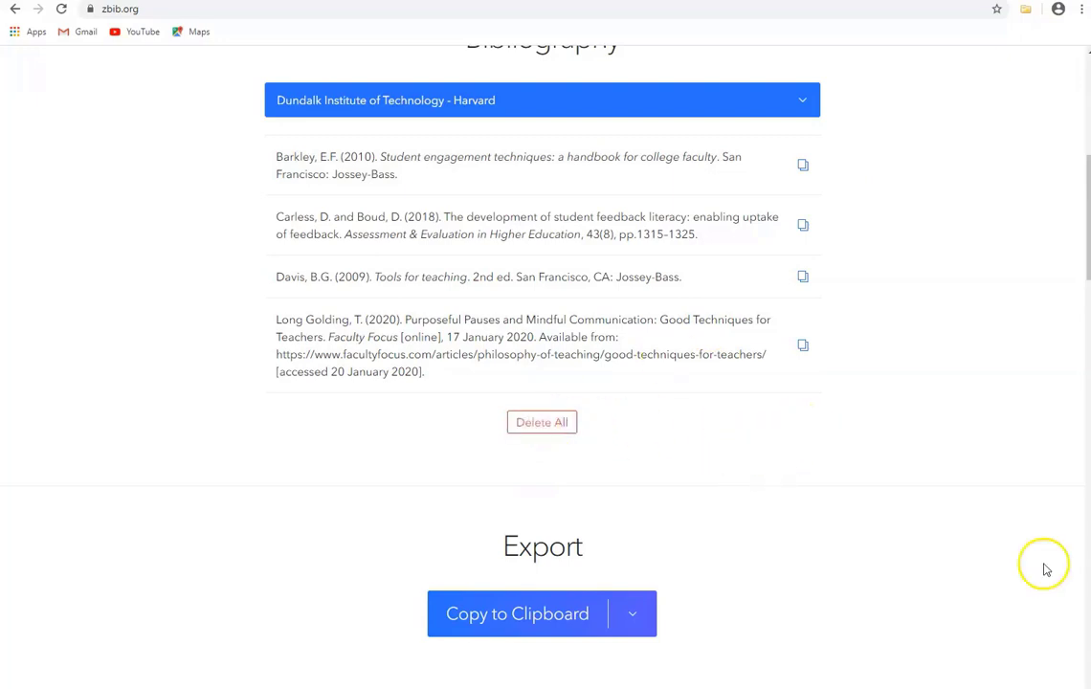
click(824, 503)
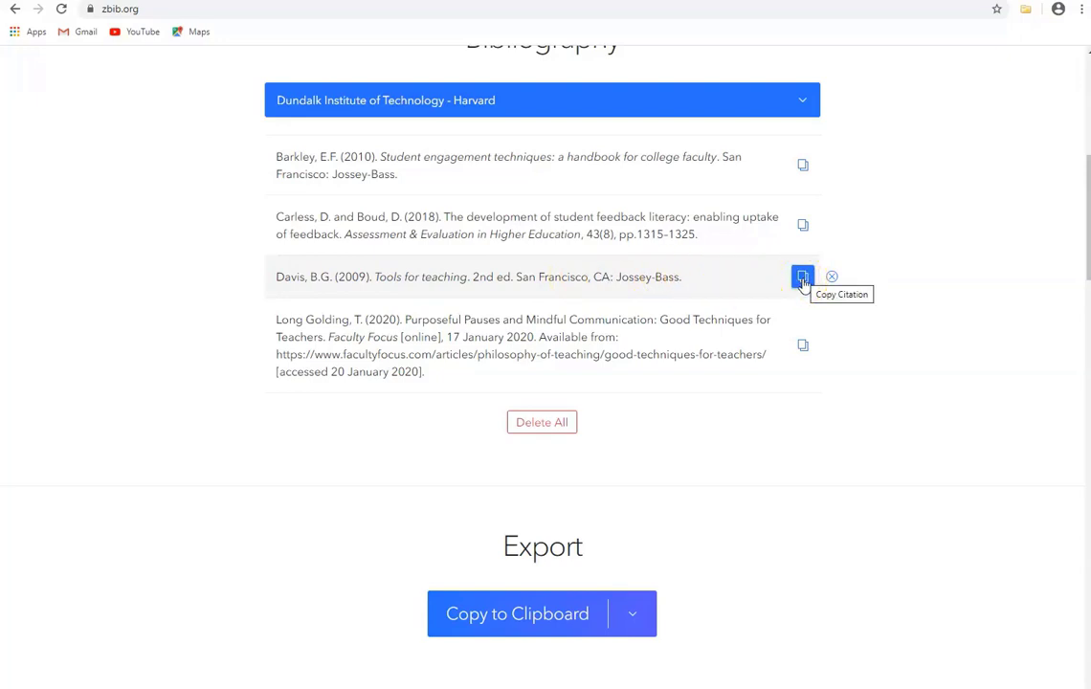
Copy the Davis in-text citation with page number 15, giving (Davis 2009, p.15).
click(802, 278)
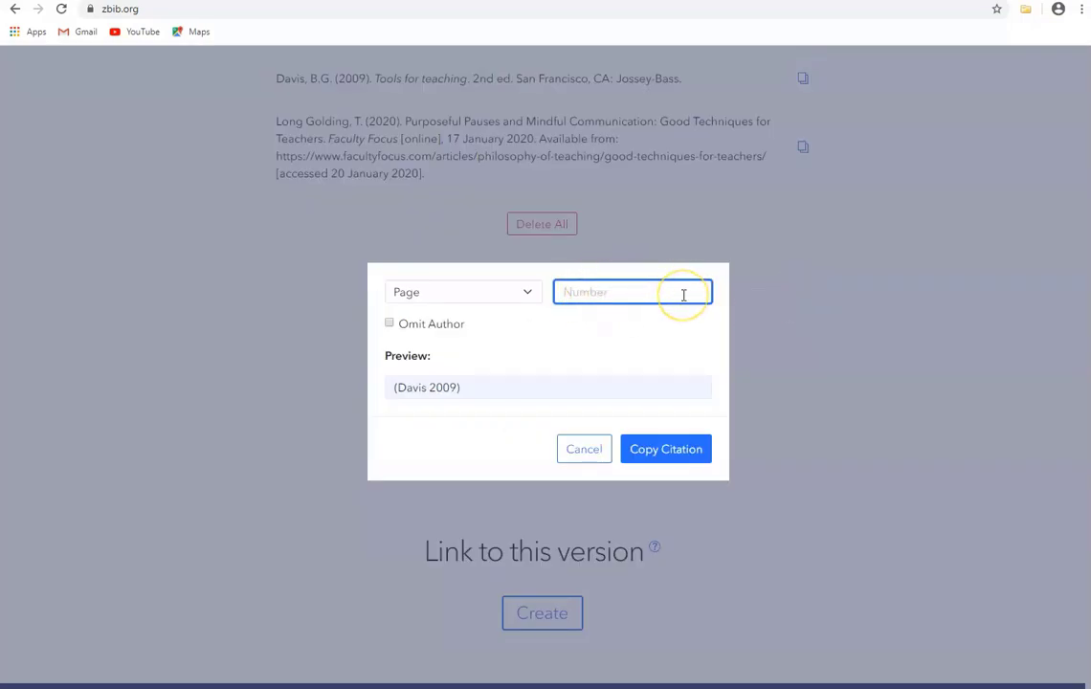
text(15)
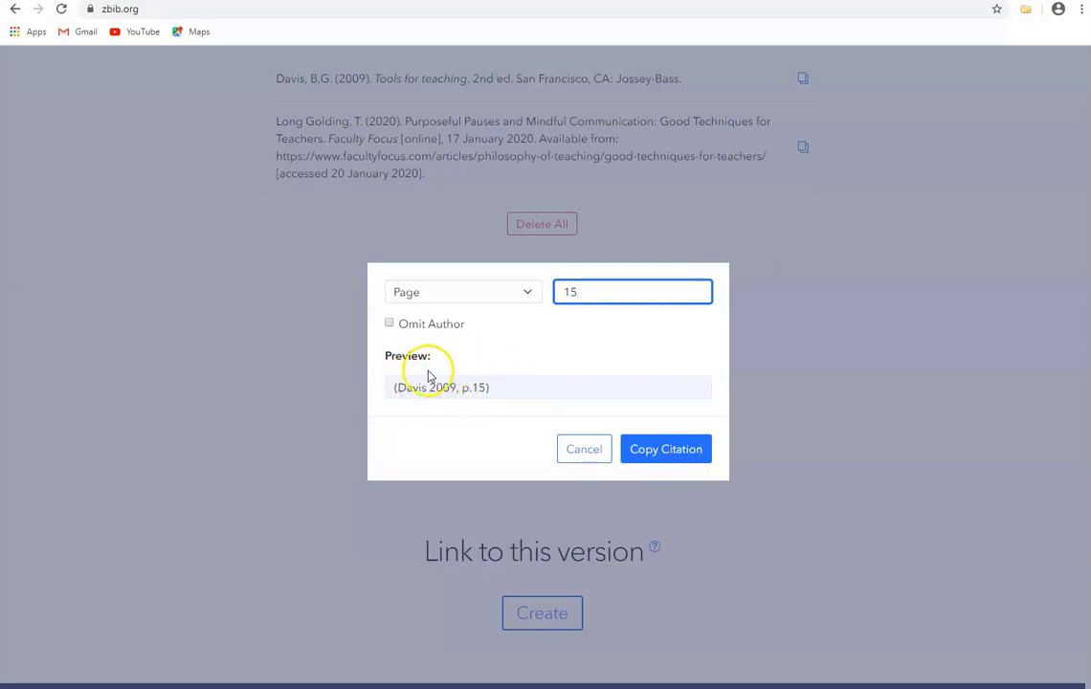
click(671, 456)
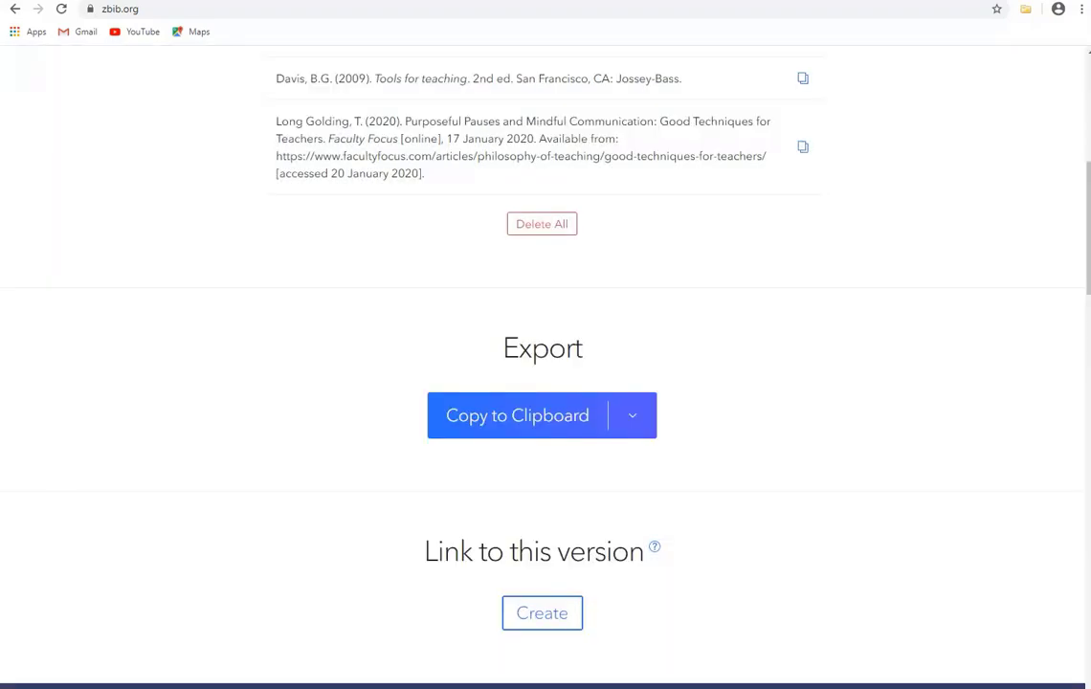
Paste (Davis 2009, p.15) on the line above Word's Bibliography heading, then return to ZoteroBib.
mouse_move(292, 652)
click(443, 651)
click(326, 246)
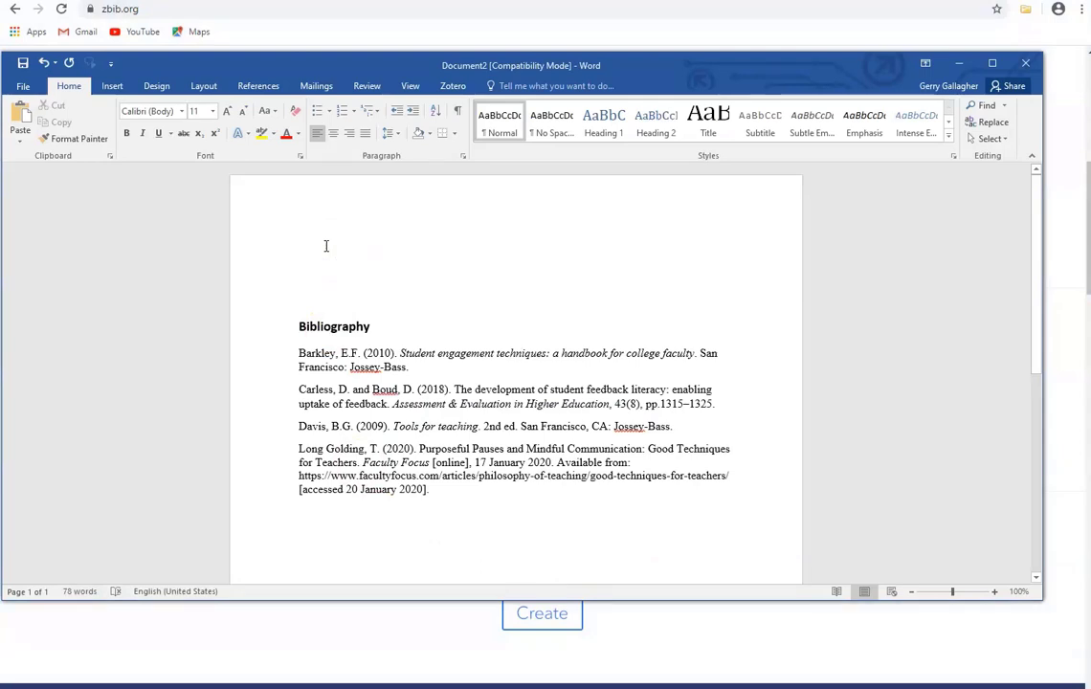
key(ctrl+v)
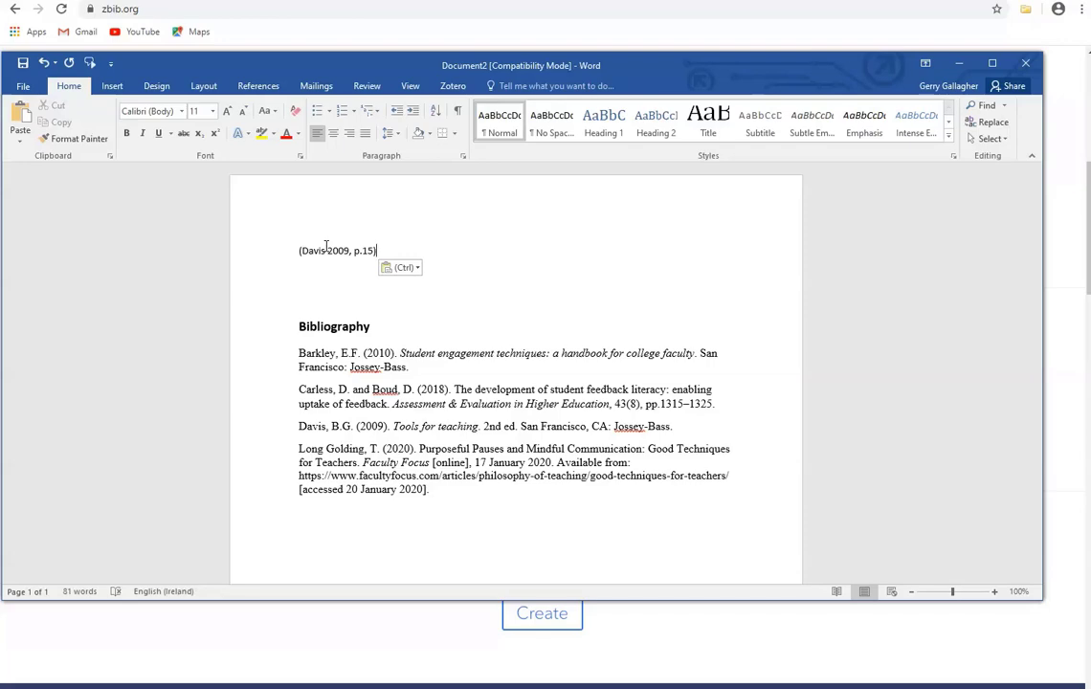
click(254, 29)
scroll(886, 380, up, 3)
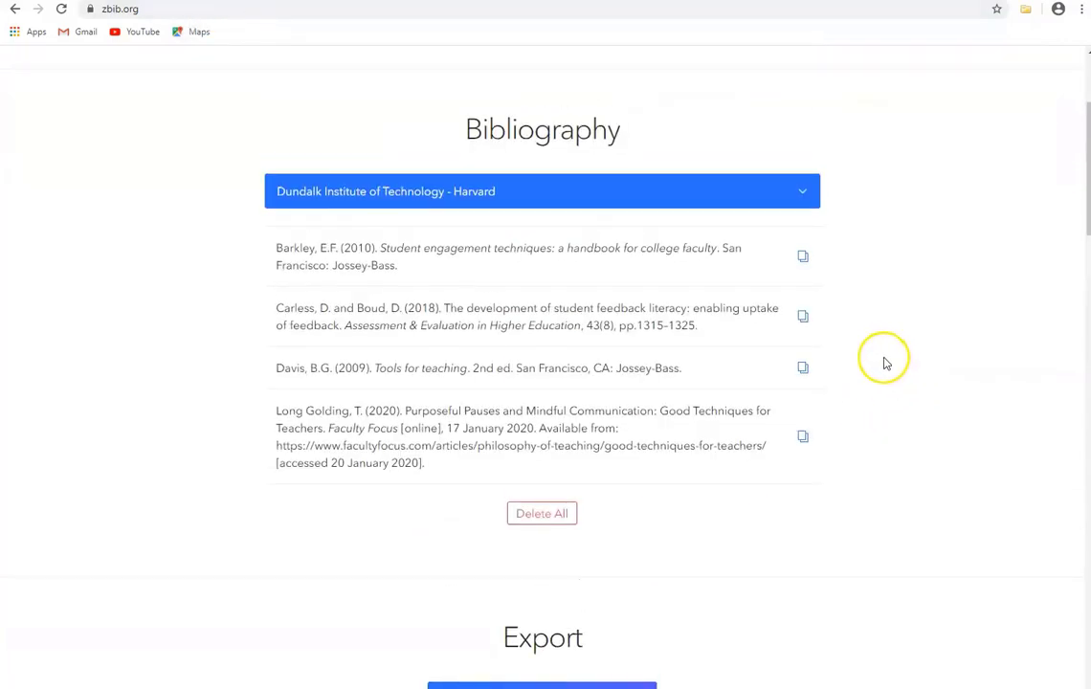